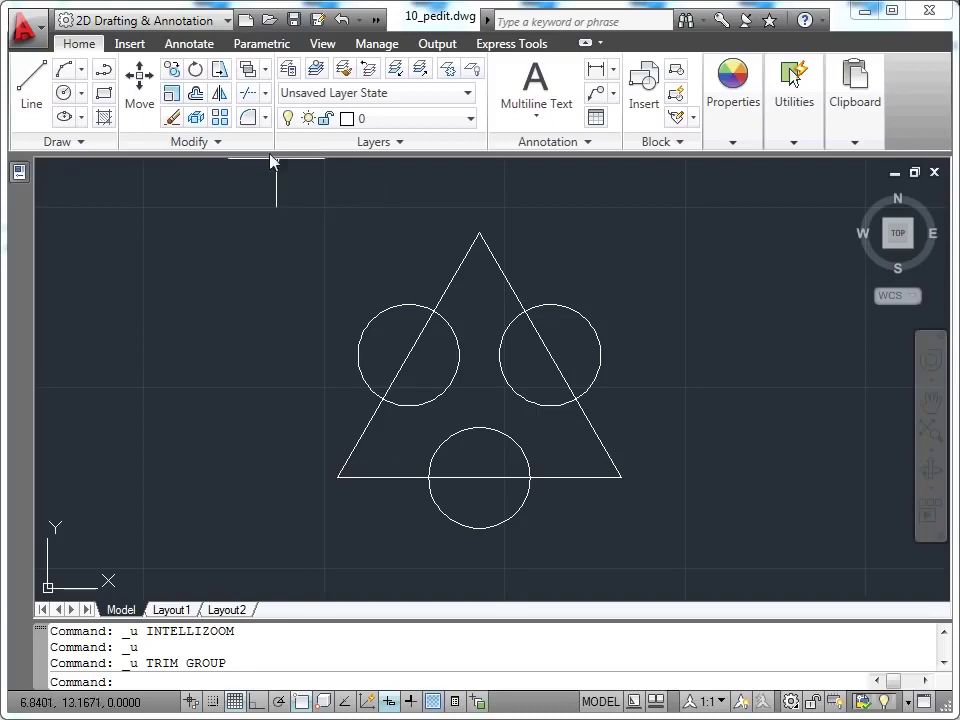
# Start Trim with the triangle and all three circles window-selected as cutting edges
pyautogui.click(265, 93)
pyautogui.click(275, 127)
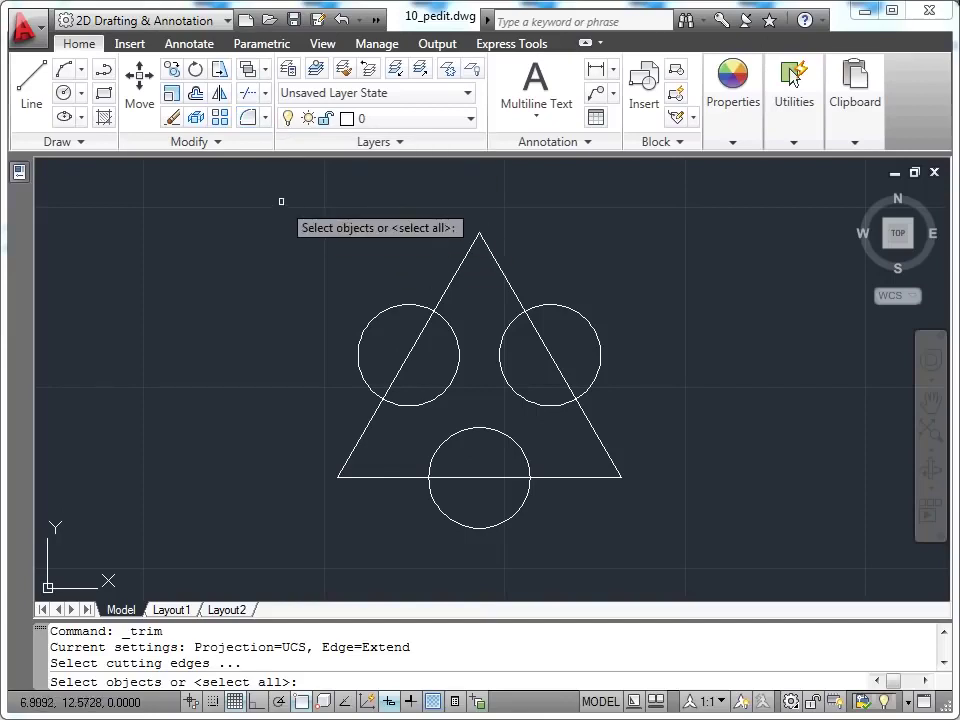
pyautogui.click(659, 209)
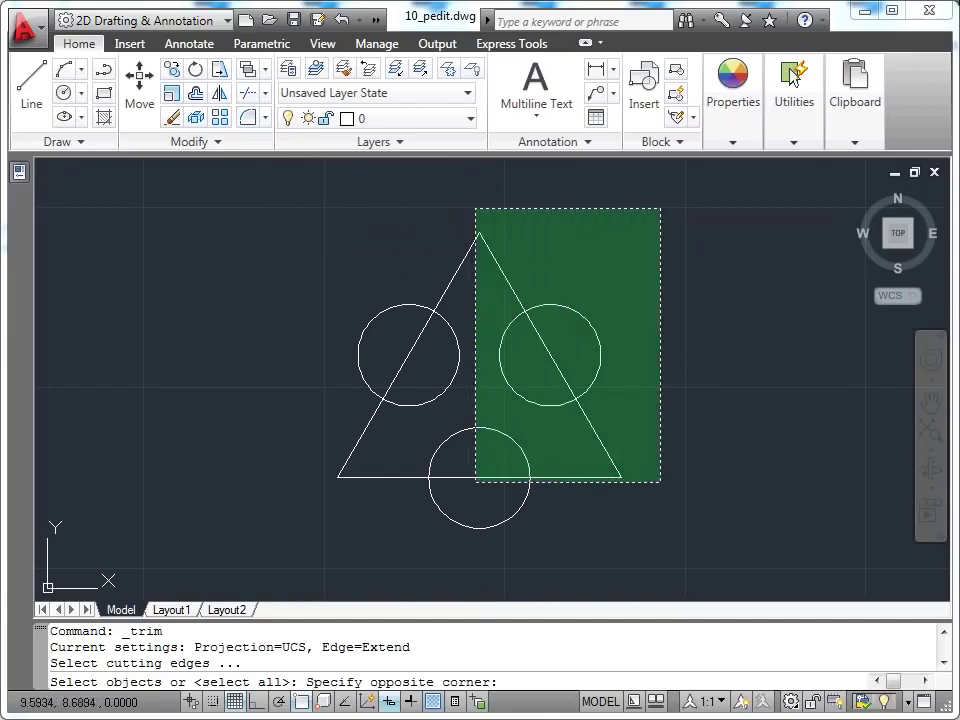
pyautogui.click(295, 496)
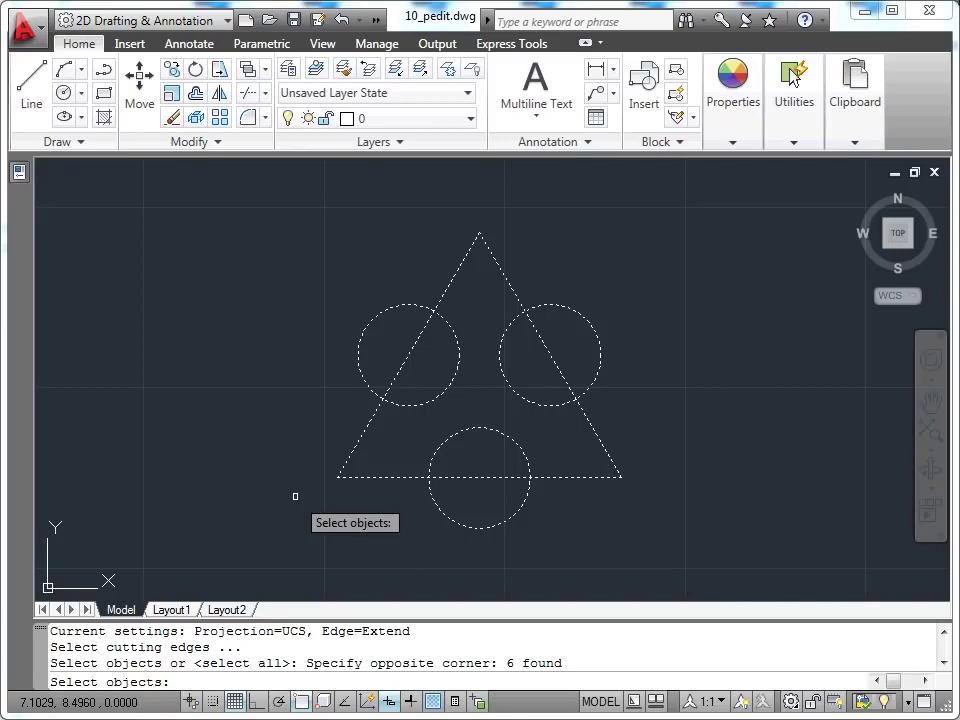
pyautogui.press('Return')
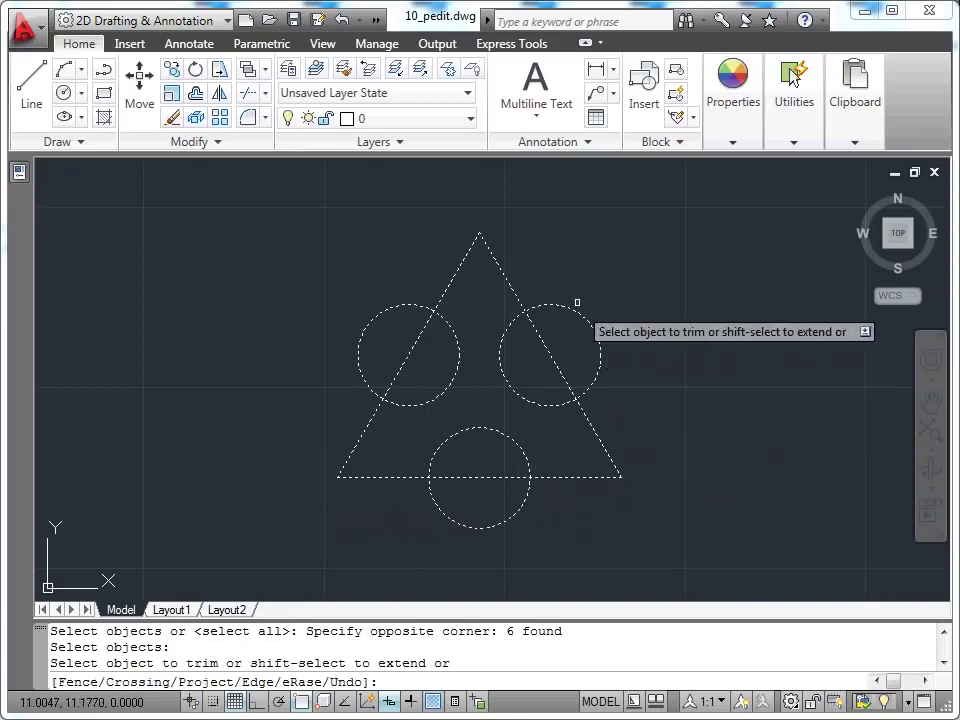
# Trim away the outer arcs of the right, bottom and left circles and the triangle edges inside them
pyautogui.click(575, 285)
pyautogui.click(544, 366)
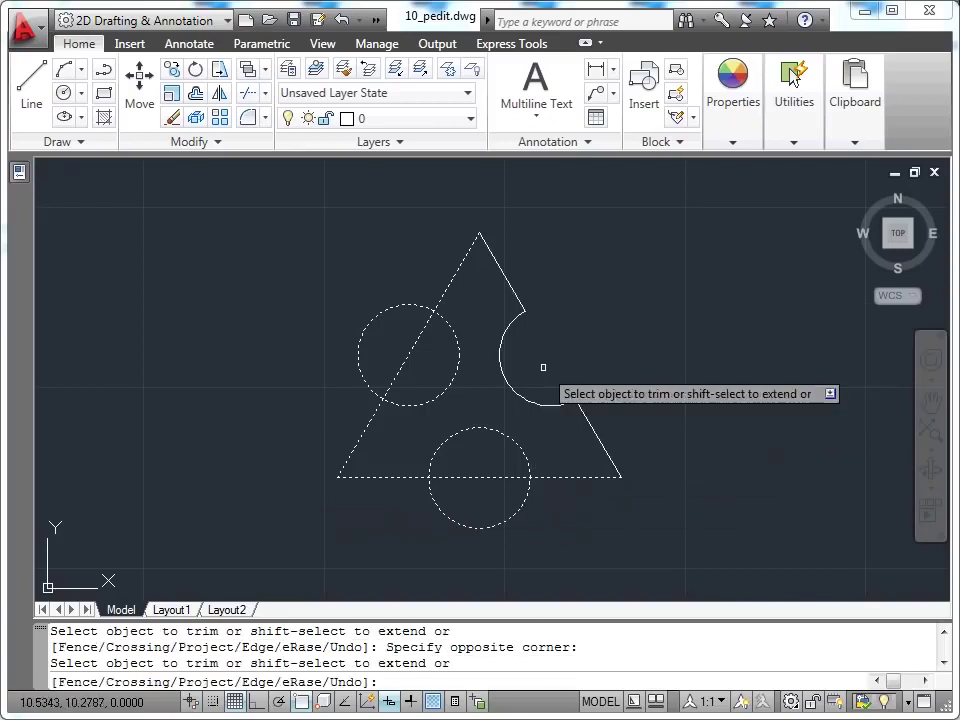
pyautogui.click(529, 541)
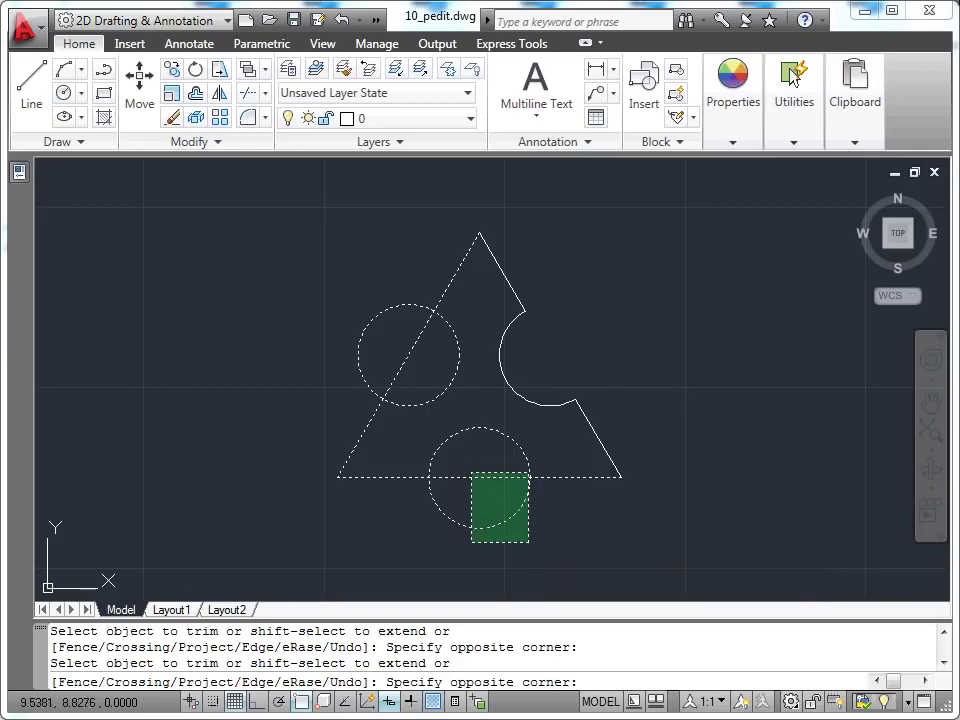
pyautogui.click(471, 468)
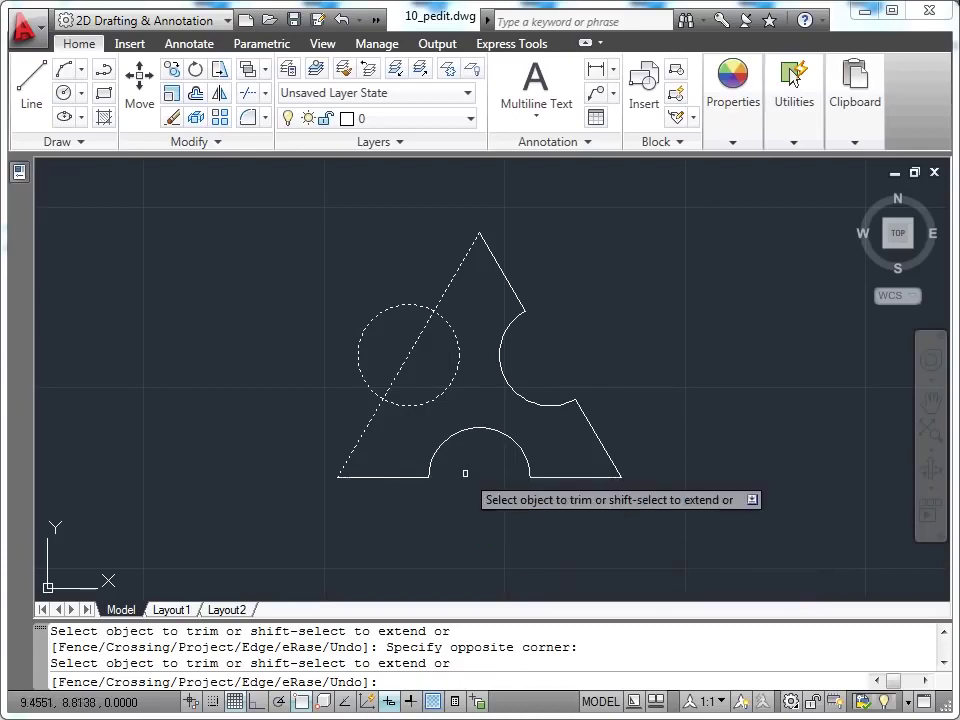
pyautogui.click(420, 274)
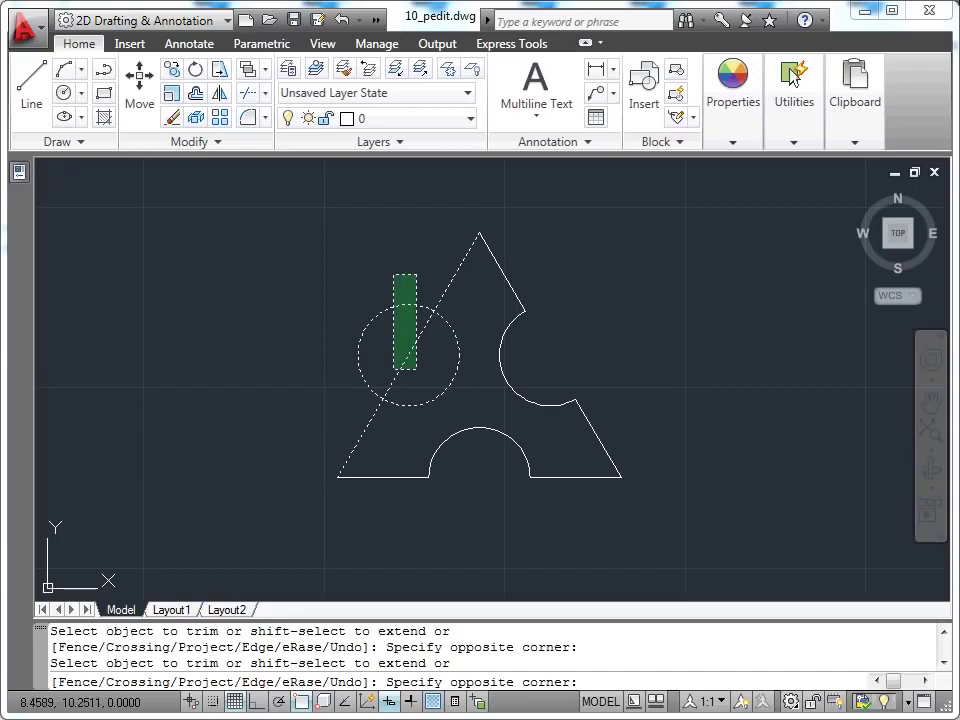
pyautogui.click(392, 427)
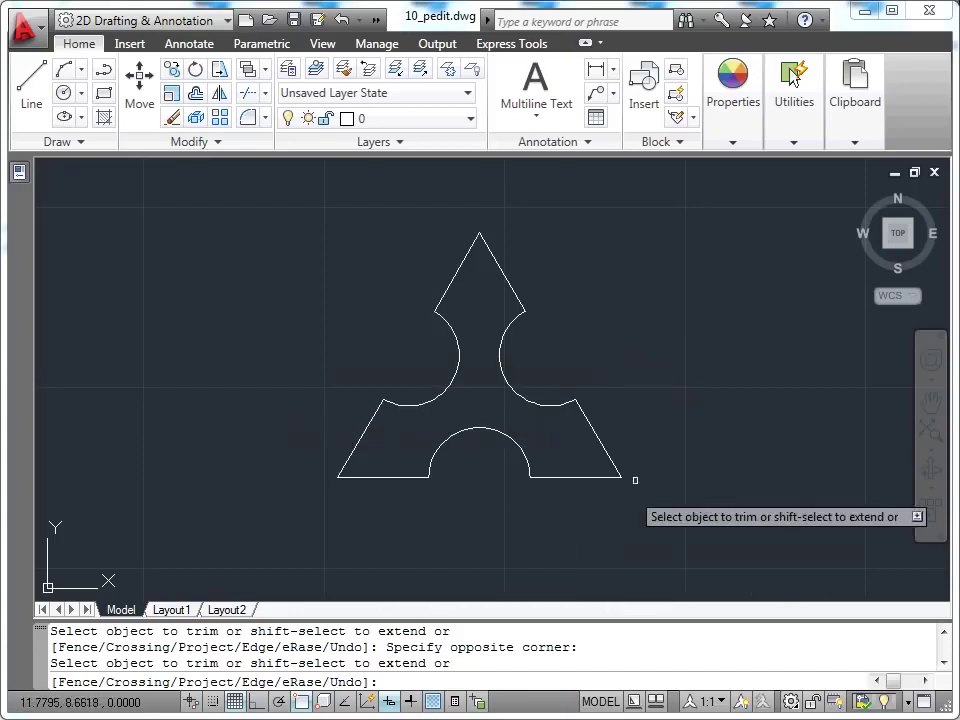
pyautogui.press('Escape')
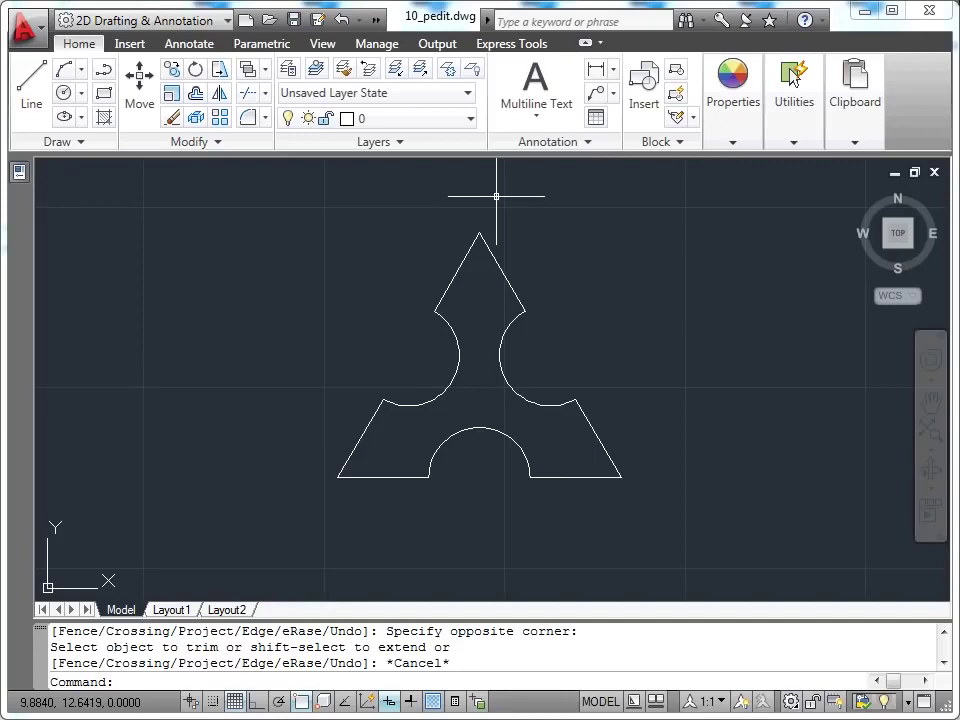
pyautogui.scroll(2, 542, 275)
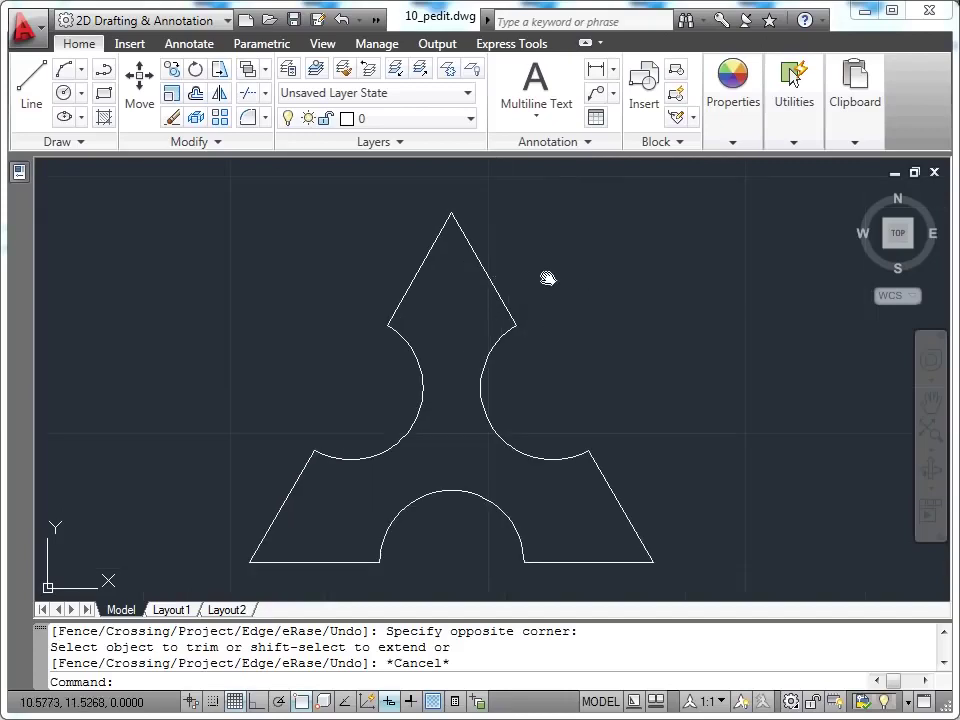
pyautogui.moveTo(546, 274); pyautogui.dragTo(612, 268, button='middle')
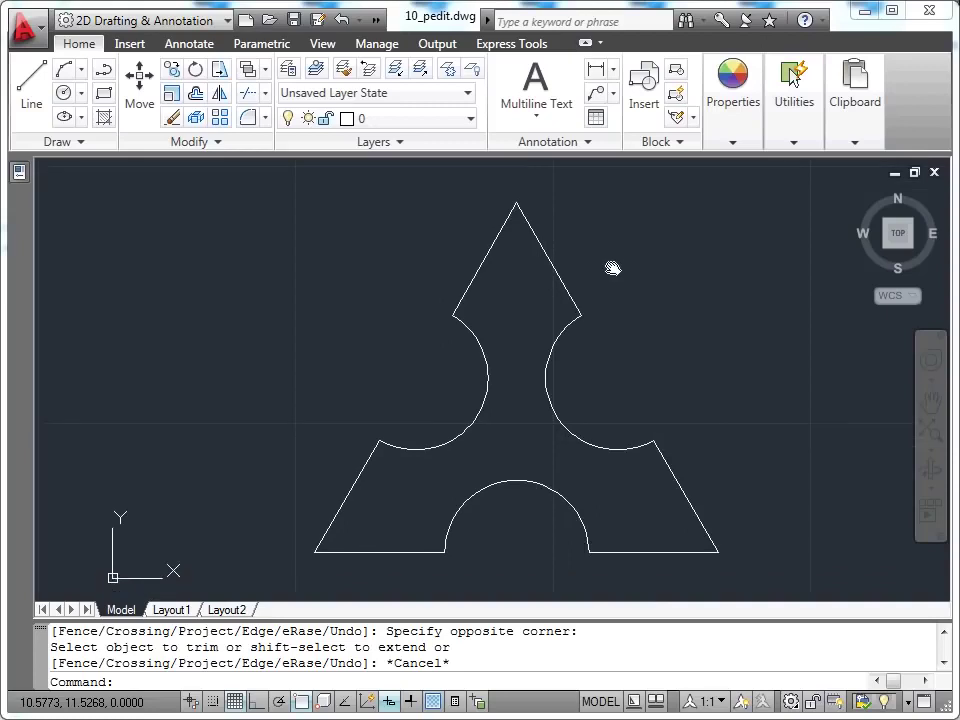
pyautogui.click(487, 258)
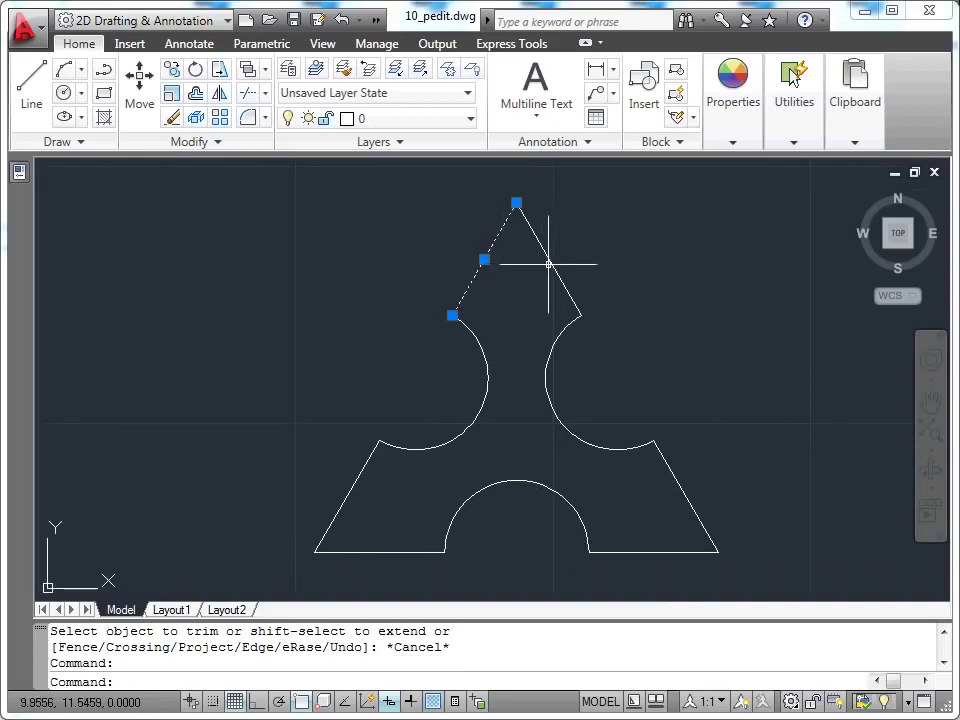
pyautogui.click(549, 260)
pyautogui.click(528, 476)
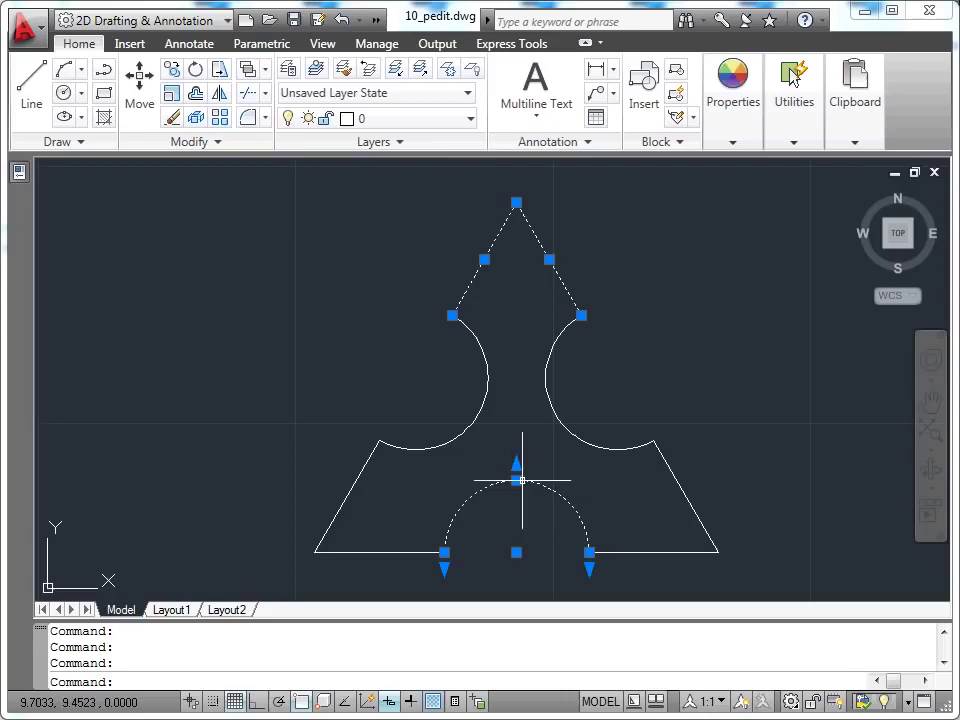
pyautogui.click(478, 420)
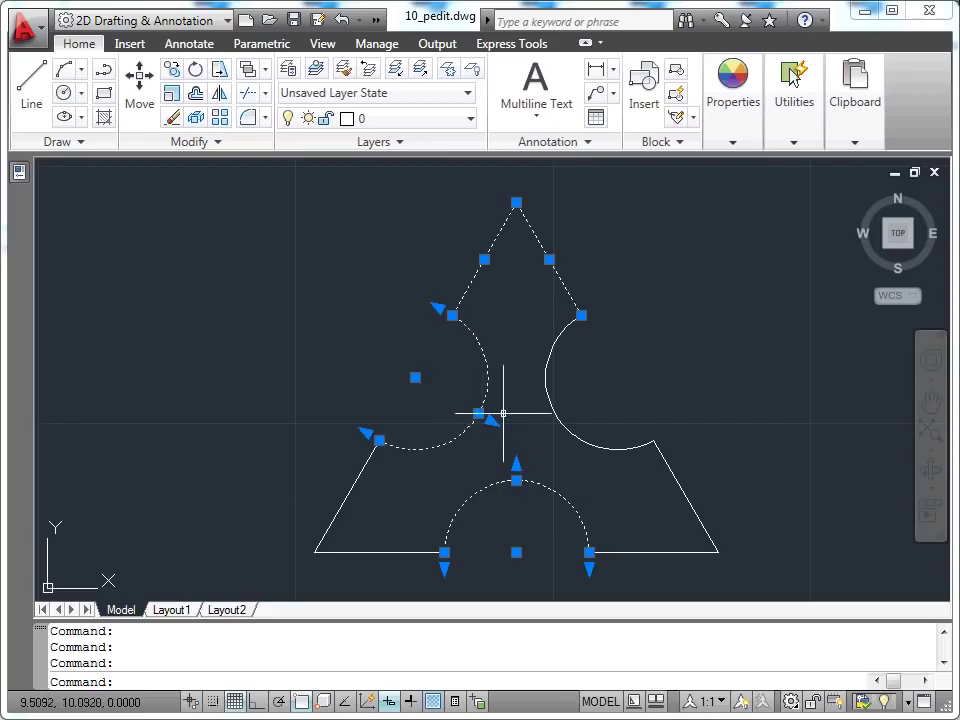
pyautogui.click(549, 404)
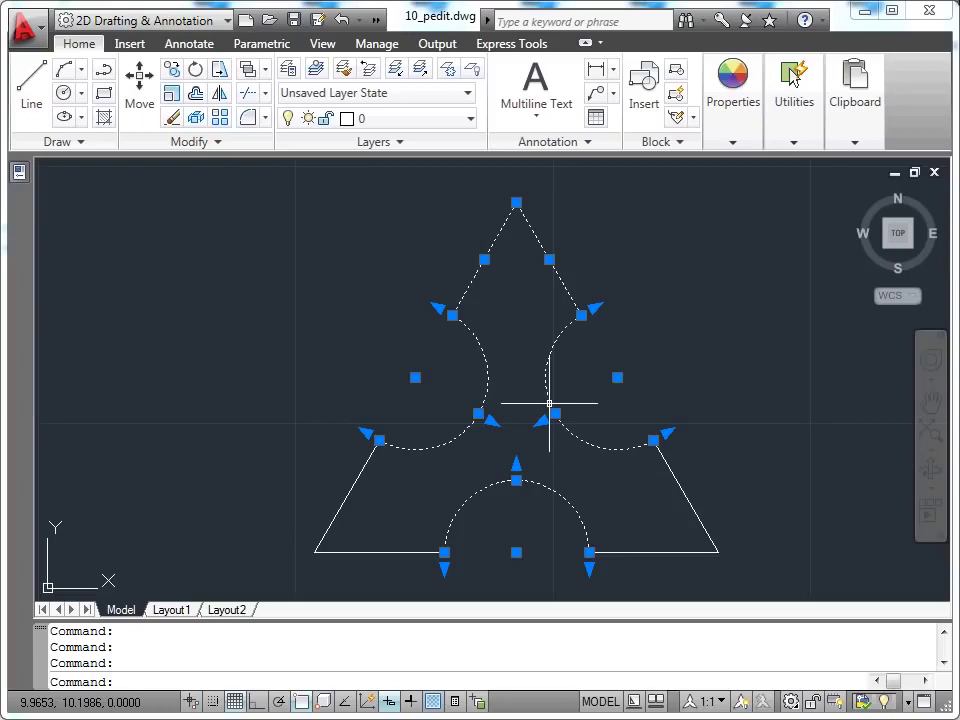
pyautogui.press('Escape')
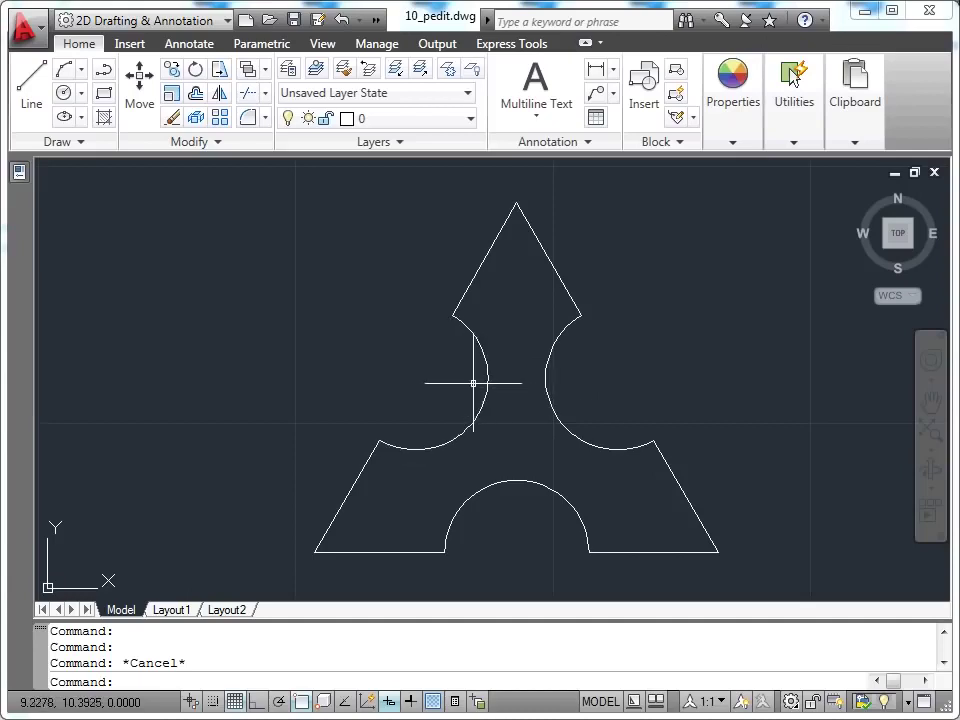
# Run PEDIT on the triangle's upper-left edge line and accept converting it to a polyline
pyautogui.click(218, 142)
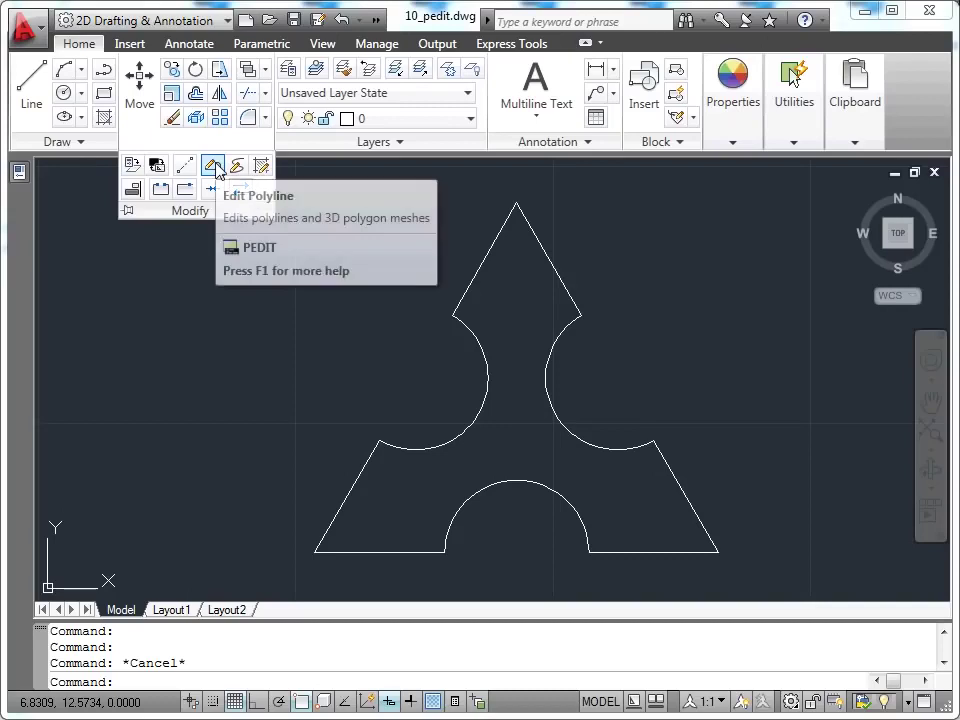
pyautogui.click(214, 167)
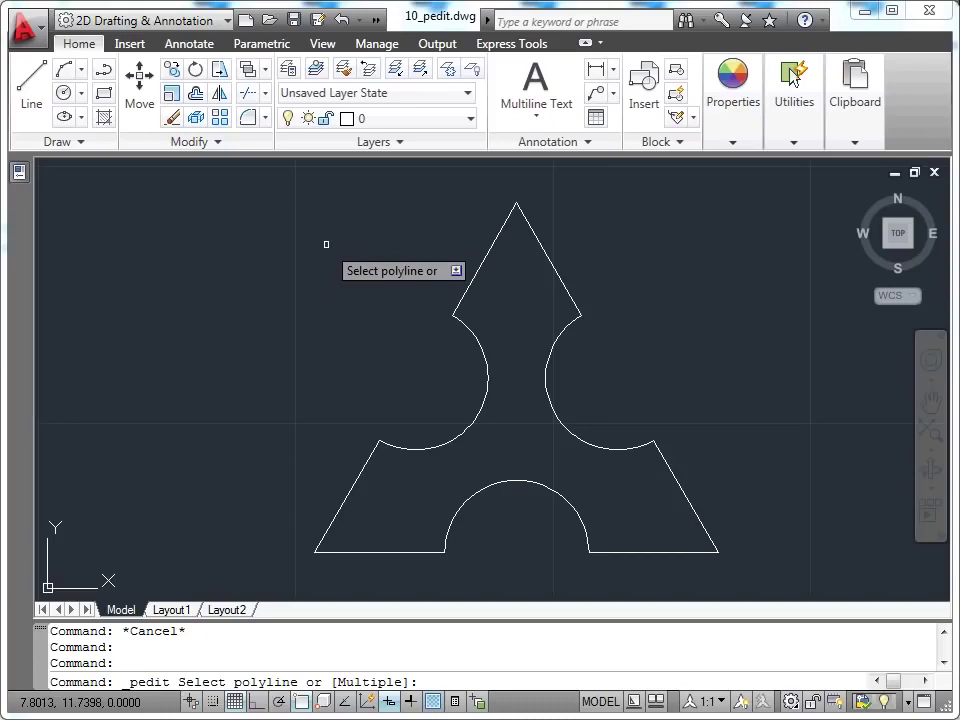
pyautogui.click(487, 254)
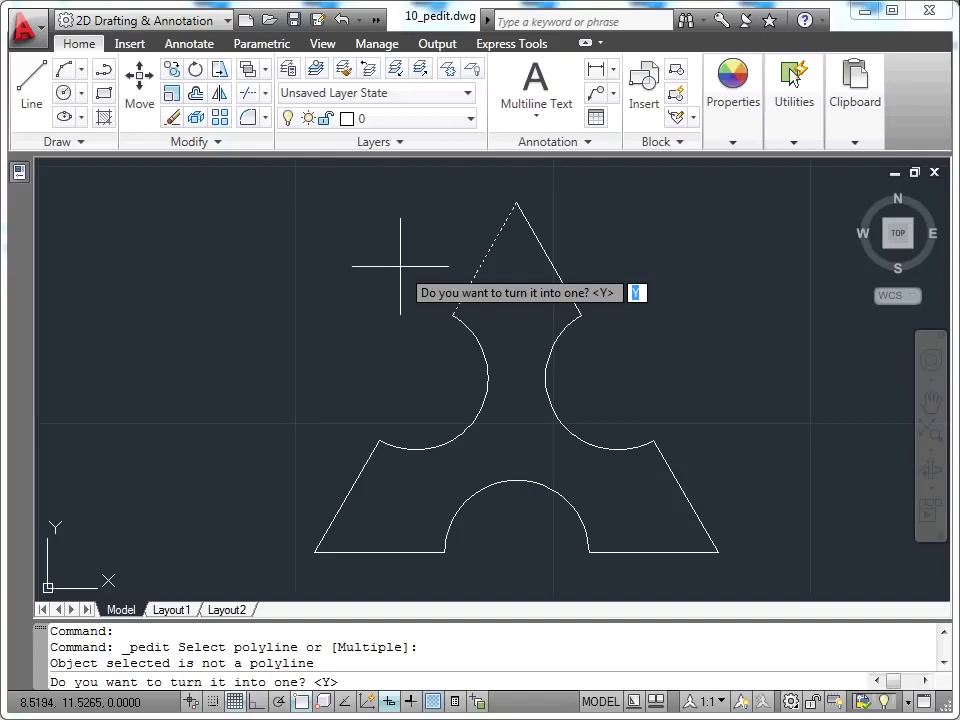
pyautogui.press('Return')
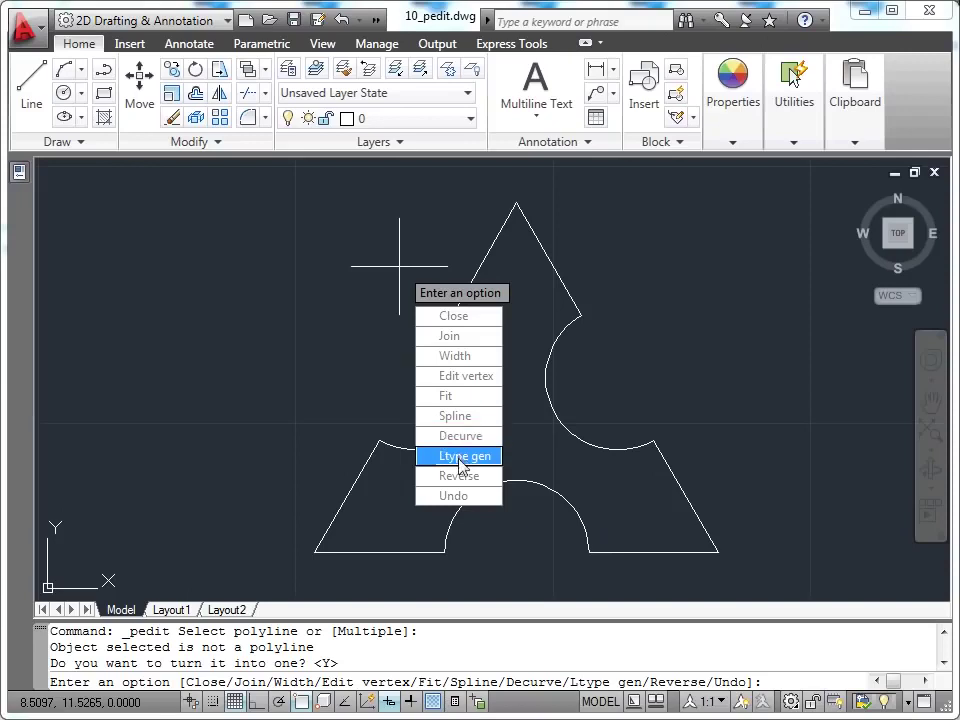
# Join the remaining eight edges and arcs of the notched triangle into that polyline
pyautogui.click(450, 342)
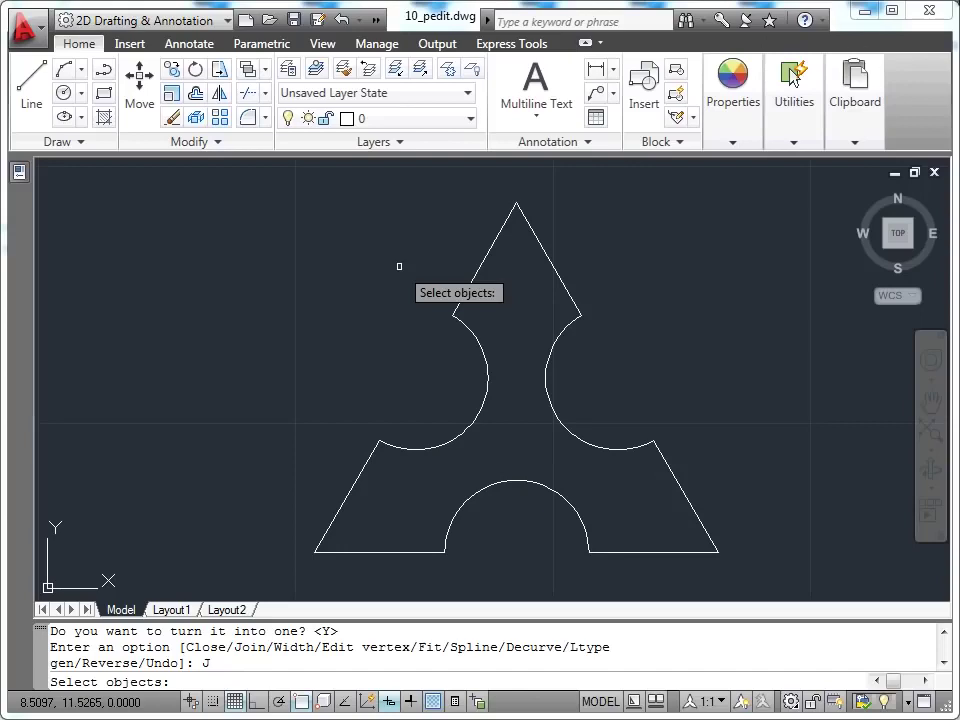
pyautogui.click(264, 181)
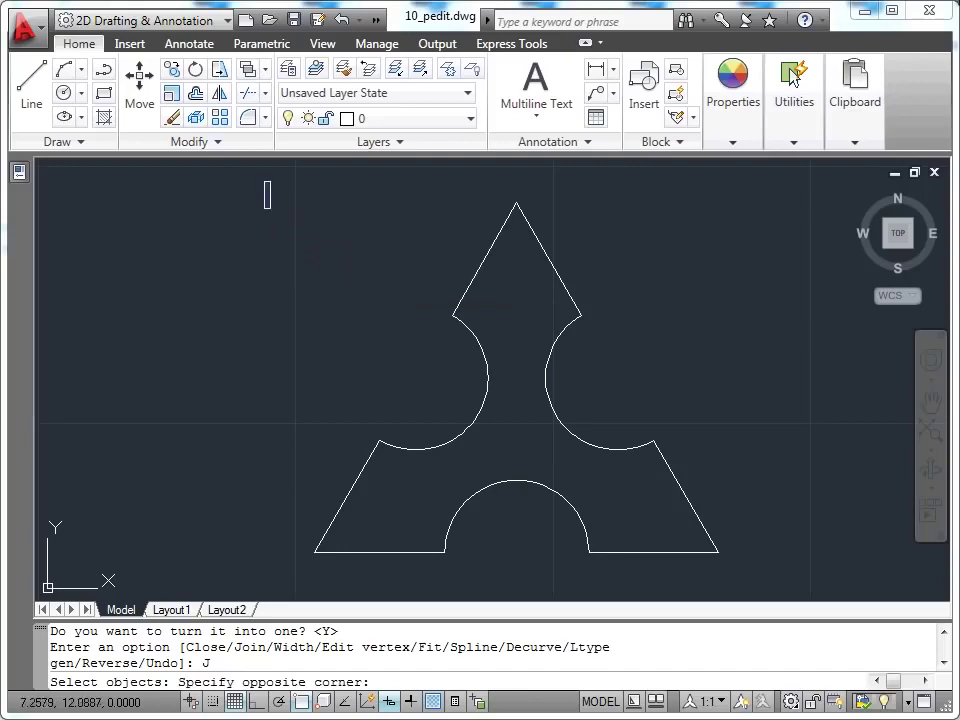
pyautogui.click(776, 578)
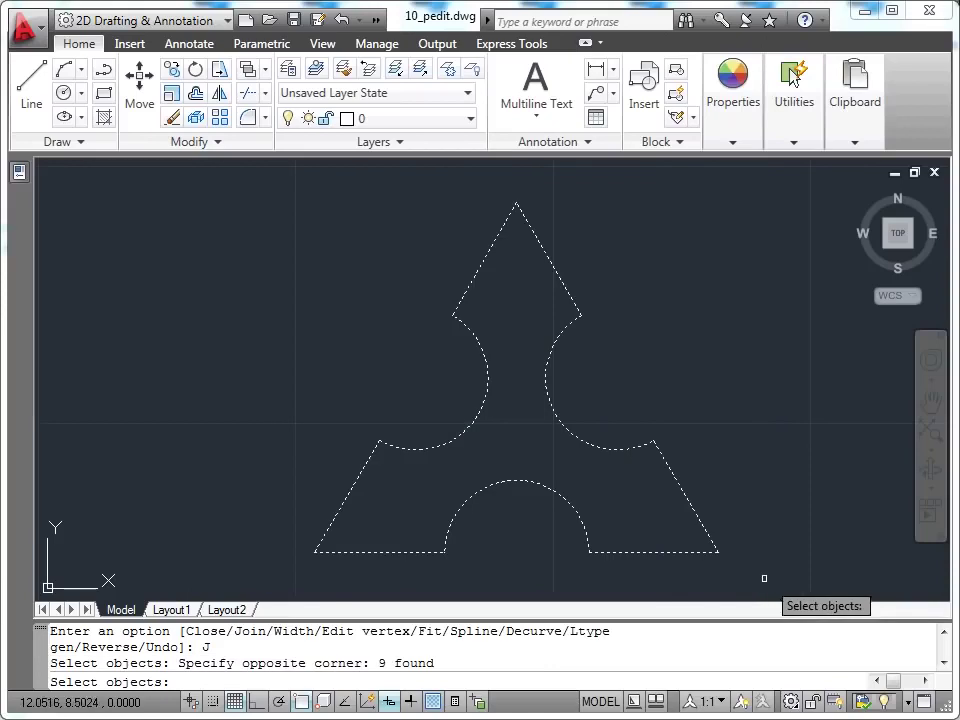
pyautogui.press('Return')
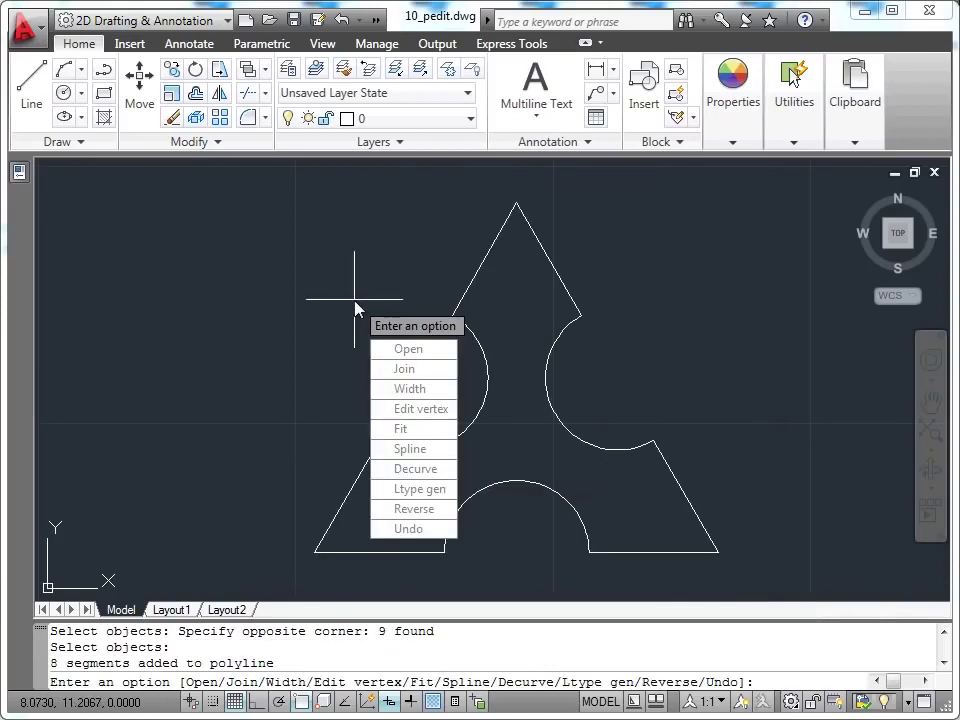
pyautogui.press('Escape')
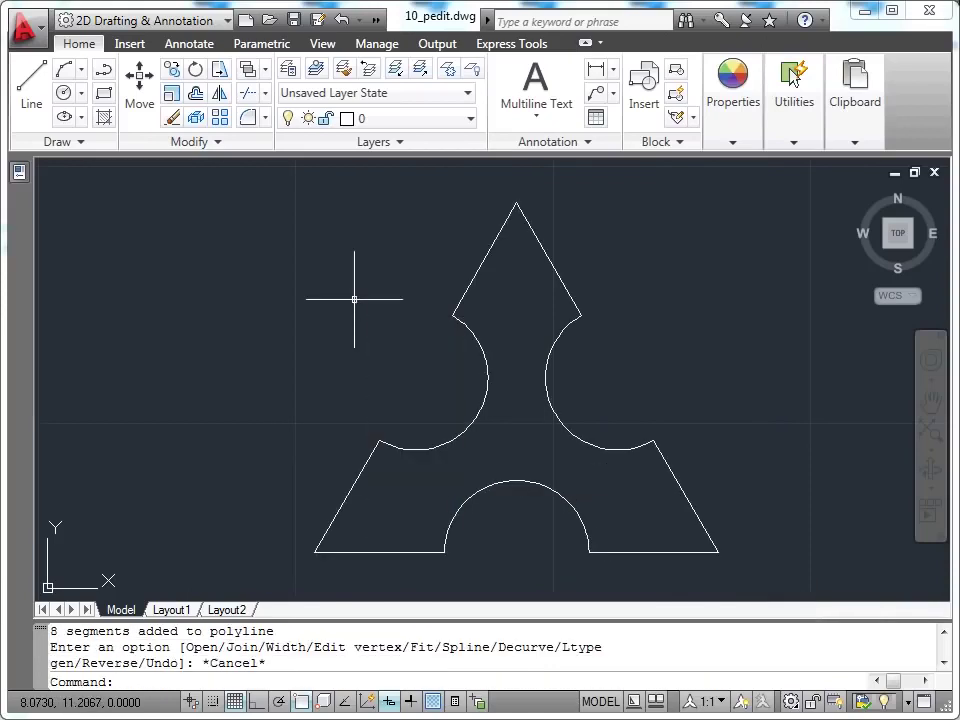
pyautogui.click(478, 270)
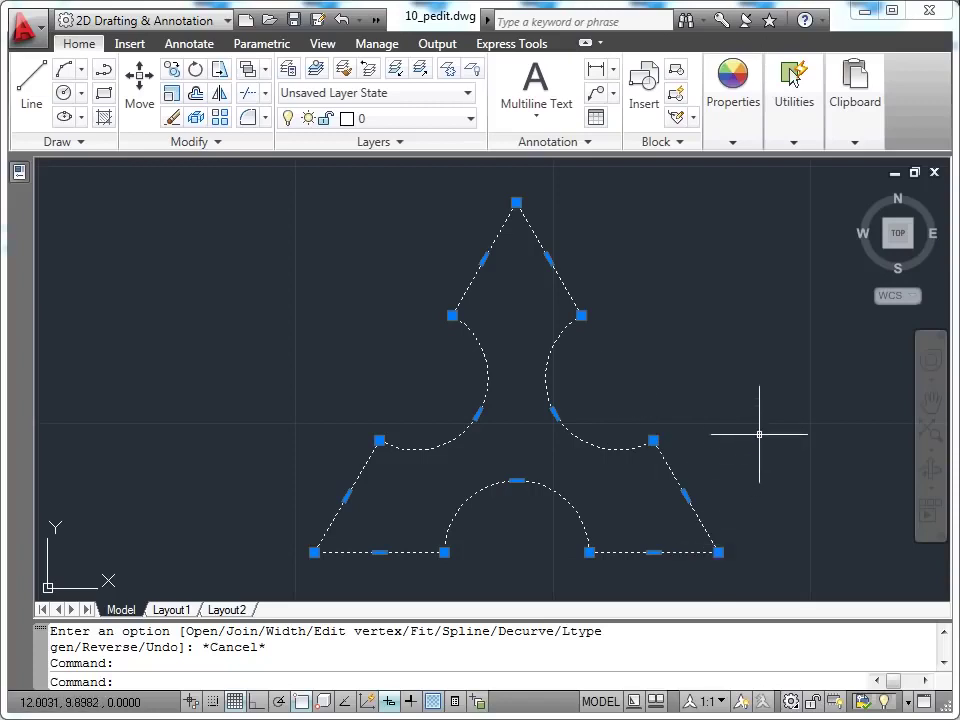
pyautogui.press('Escape')
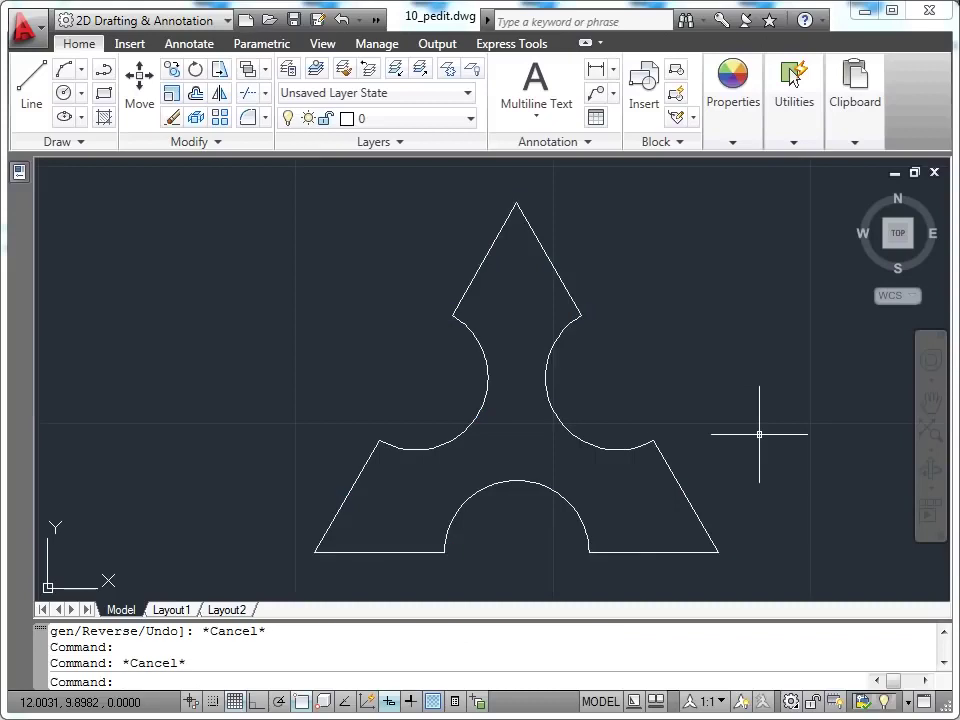
# Zoom and pan over to the MP3 player drawing and close in on its cross-shaped button
pyautogui.scroll(-3, 759, 434)
pyautogui.scroll(-2, 759, 434)
pyautogui.moveTo(759, 434); pyautogui.dragTo(391, 397, button='middle')
pyautogui.scroll(3, 590, 405)
pyautogui.scroll(3, 589, 396)
pyautogui.scroll(2, 579, 407)
pyautogui.moveTo(591, 415); pyautogui.dragTo(604, 338, button='middle')
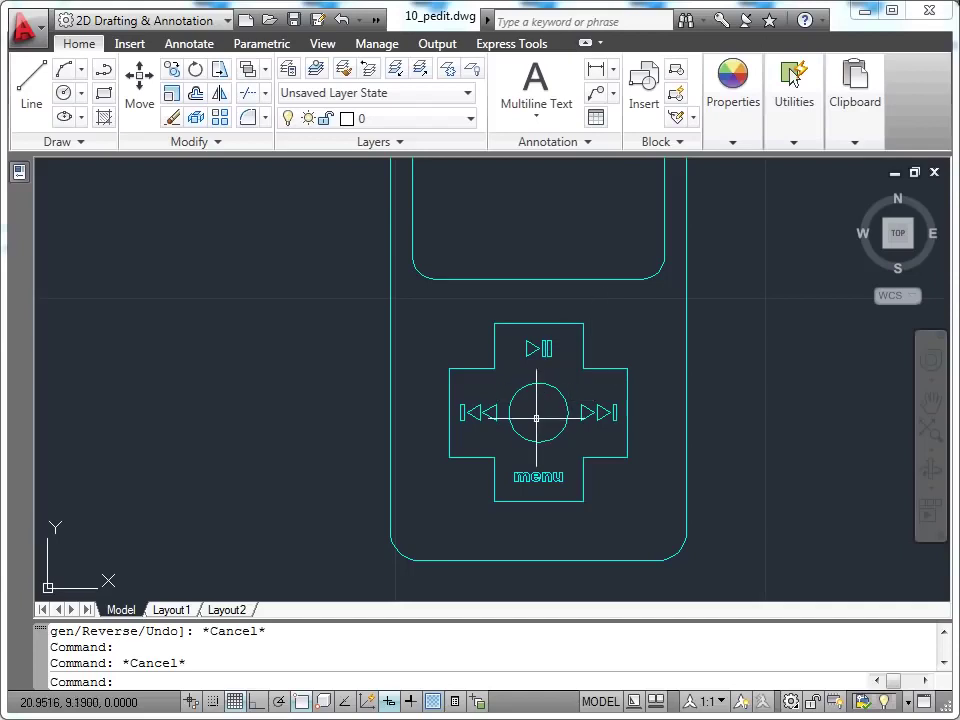
pyautogui.scroll(2, 536, 405)
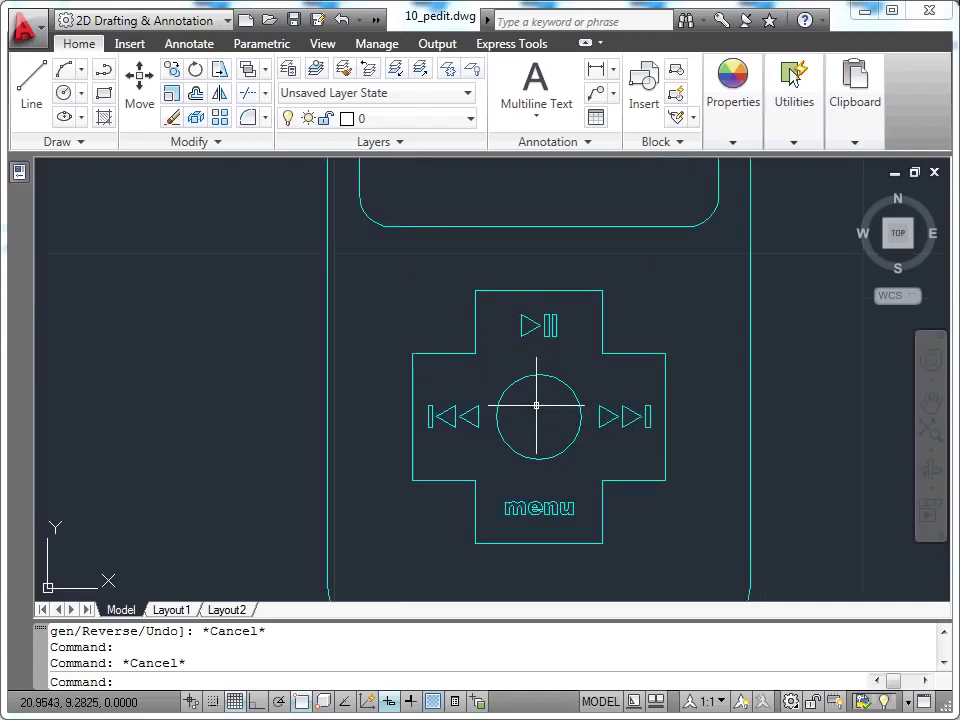
pyautogui.scroll(2, 560, 390)
pyautogui.moveTo(583, 364); pyautogui.dragTo(564, 306, button='middle')
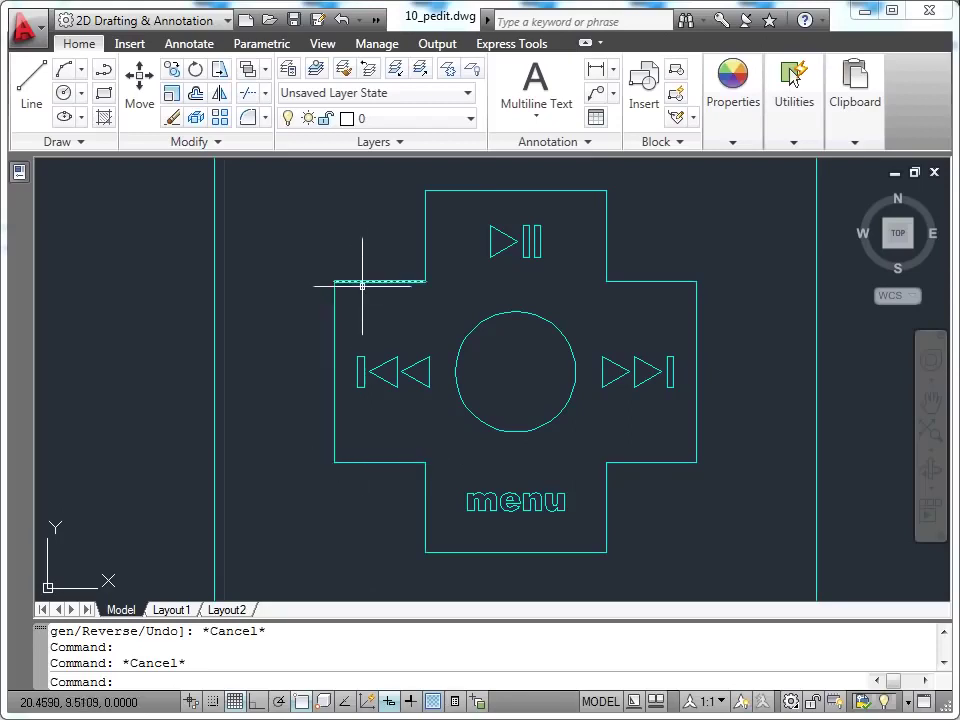
# Select a few of the cross button's edges to check they are separate lines
pyautogui.click(387, 461)
pyautogui.click(426, 480)
pyautogui.scroll(-2, 426, 485)
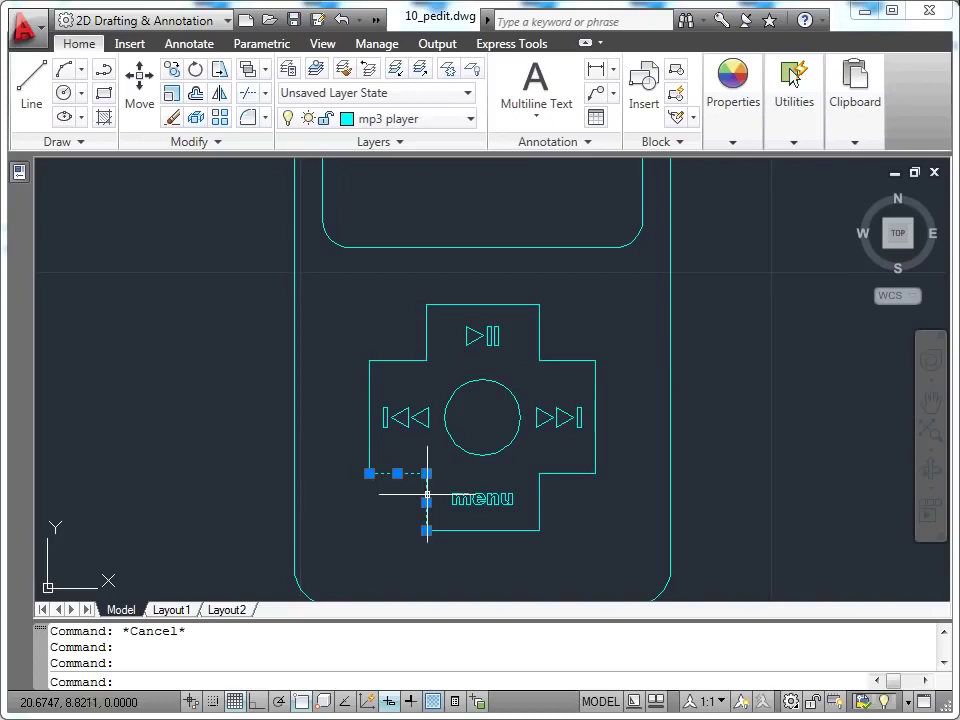
pyautogui.click(489, 530)
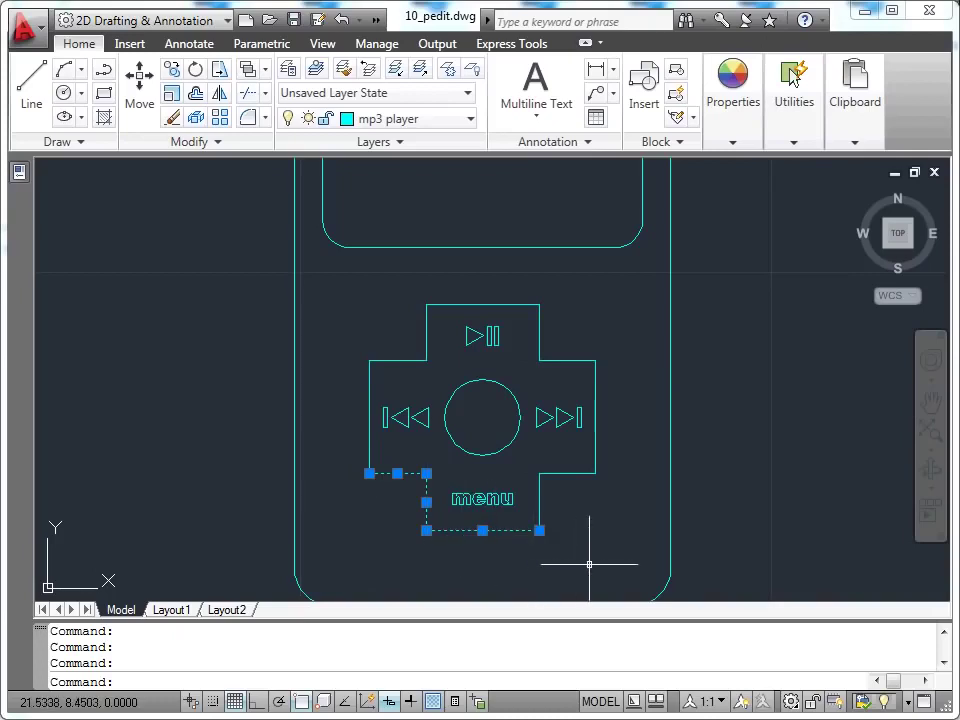
pyautogui.press('Escape')
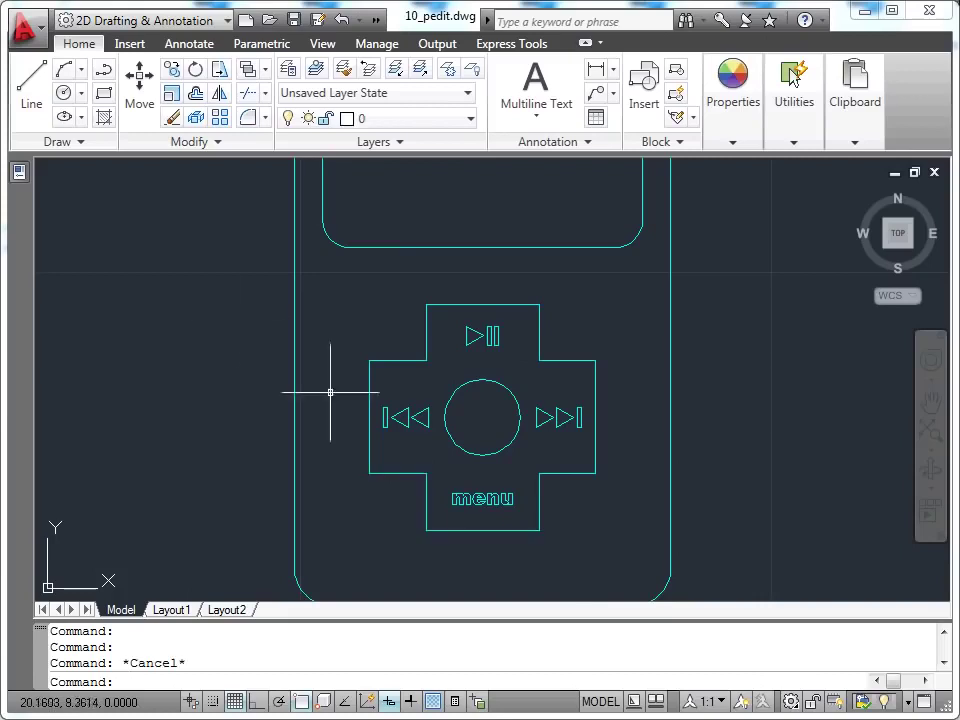
# Convert one cross edge with PEDIT and join the other 11 segments into that polyline
pyautogui.click(213, 143)
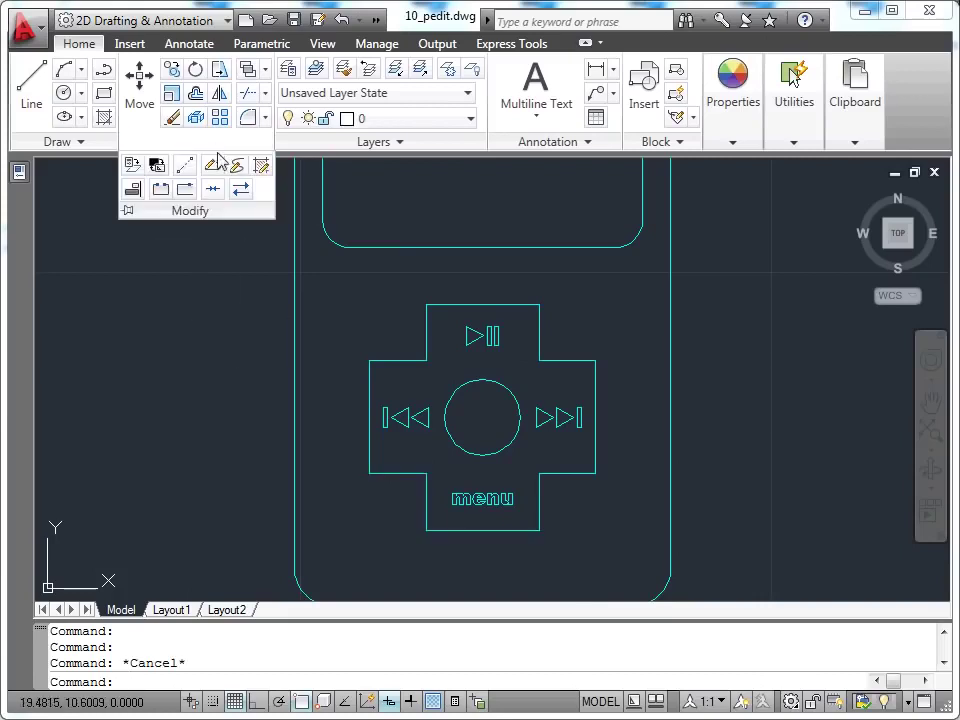
pyautogui.click(213, 164)
pyautogui.click(391, 474)
pyautogui.press('Return')
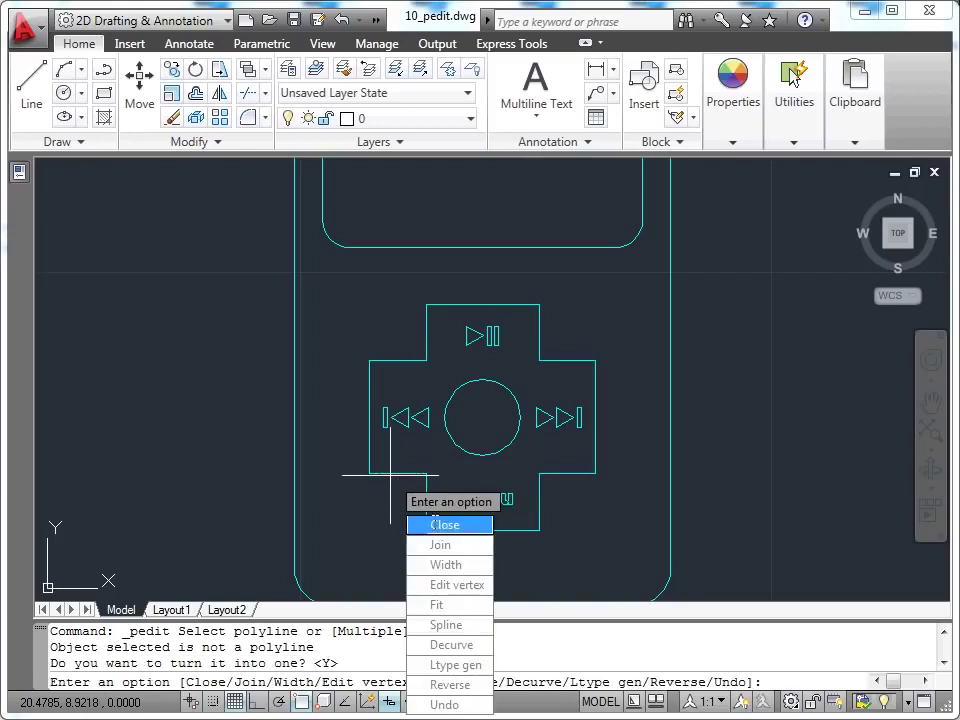
pyautogui.click(440, 544)
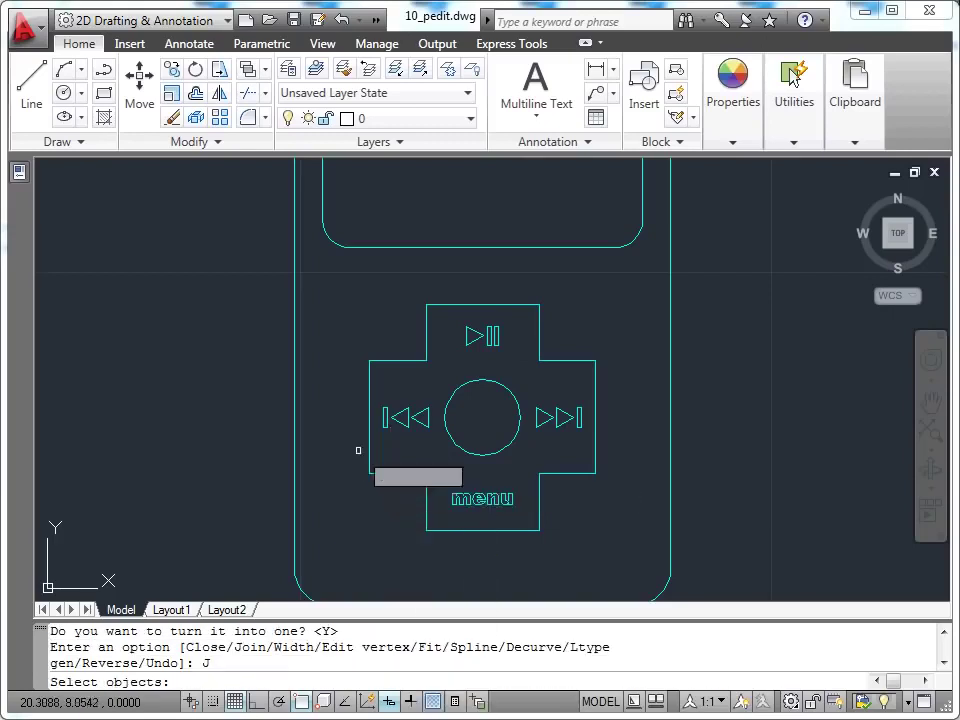
pyautogui.click(330, 287)
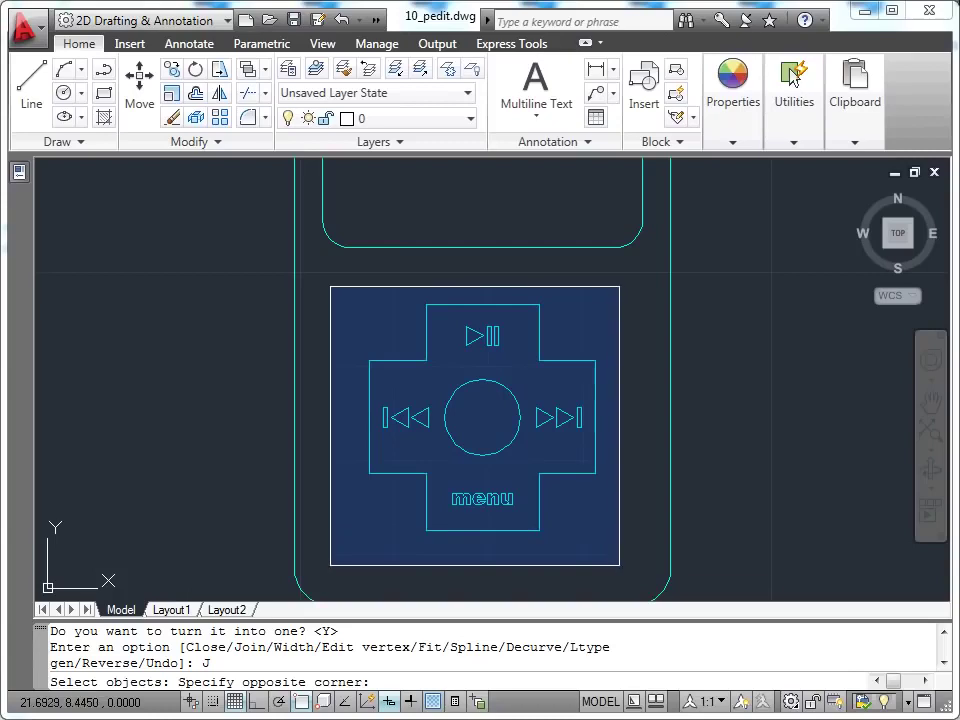
pyautogui.click(619, 566)
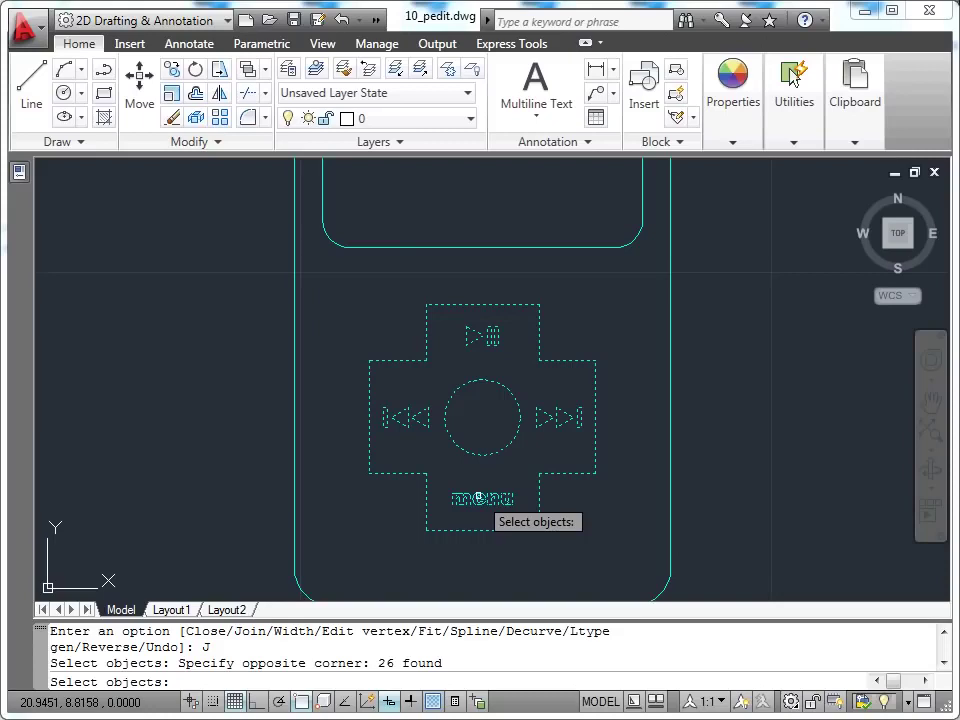
pyautogui.press('Return')
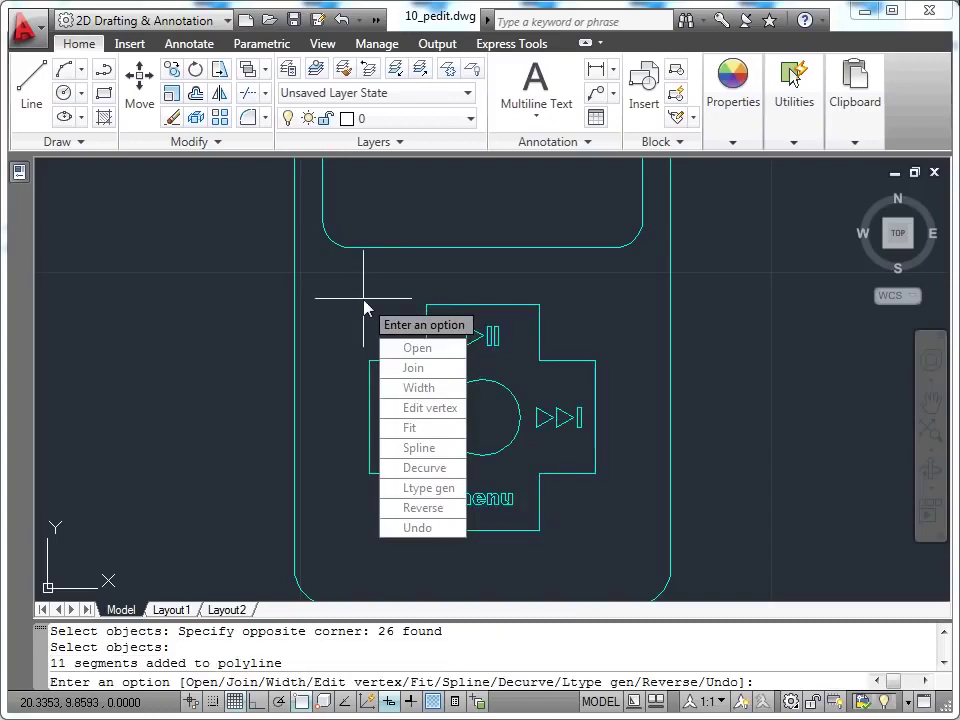
pyautogui.press('Escape')
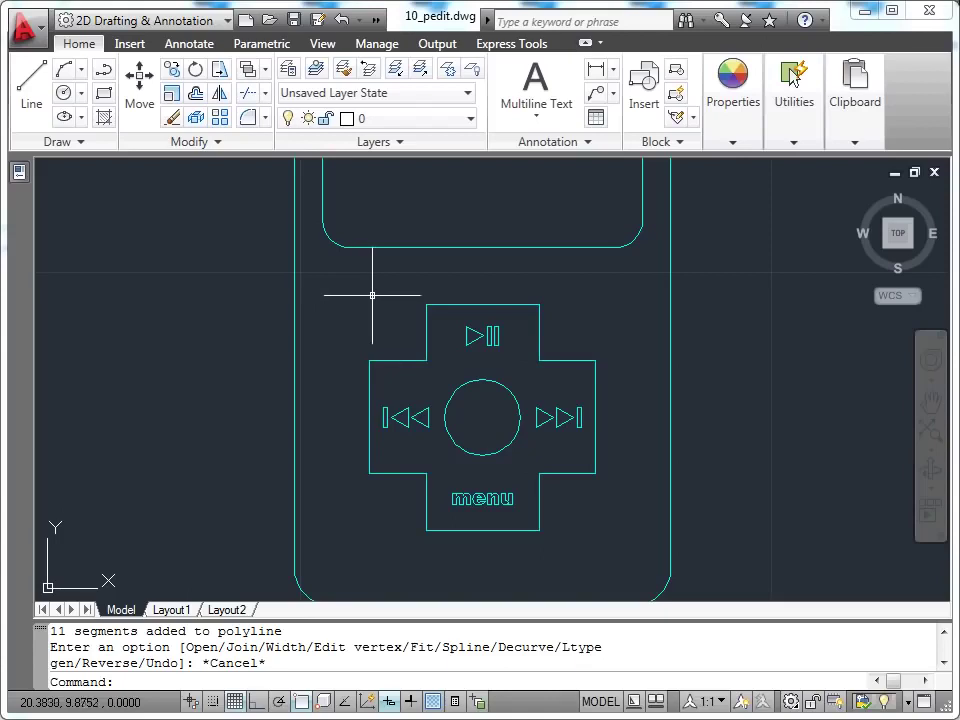
# Confirm the cross is one polyline, then start Fillet with a 0.15 radius
pyautogui.click(427, 313)
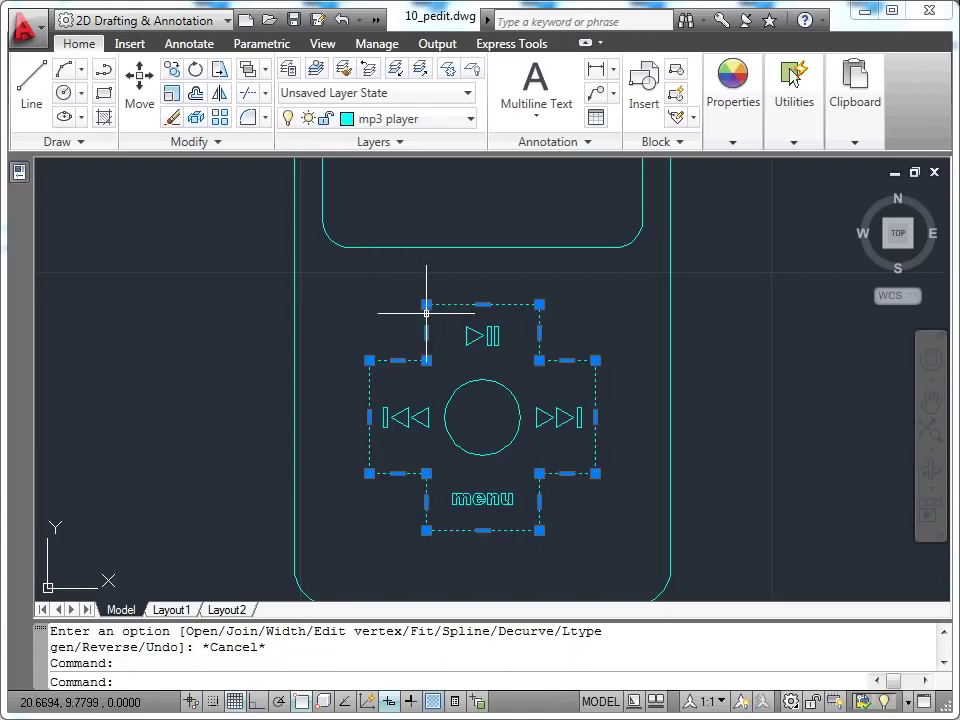
pyautogui.press('Escape')
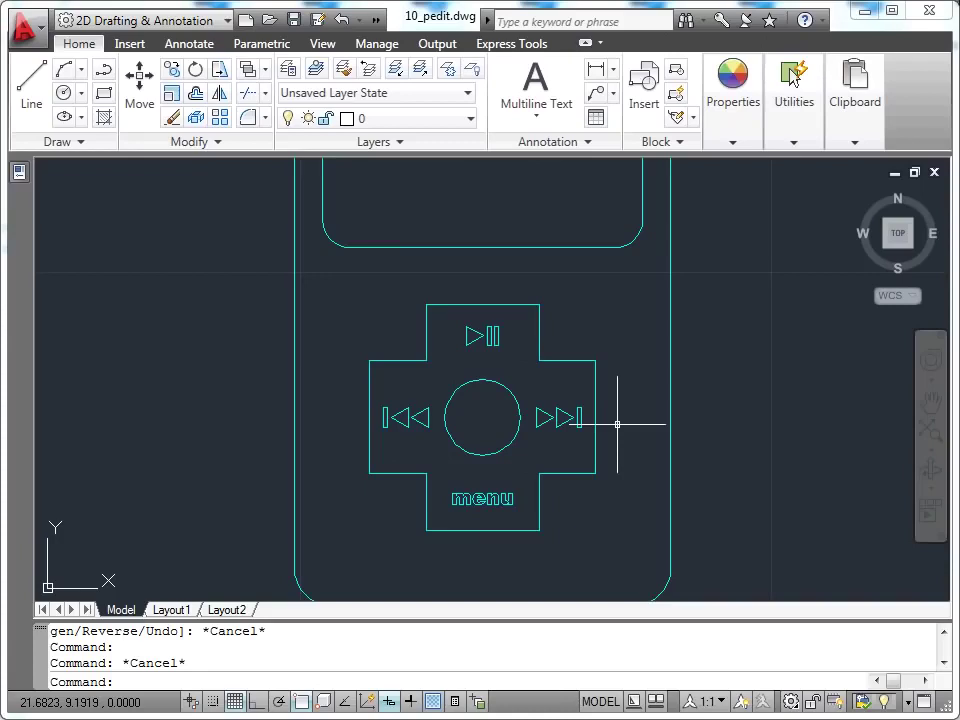
pyautogui.click(267, 119)
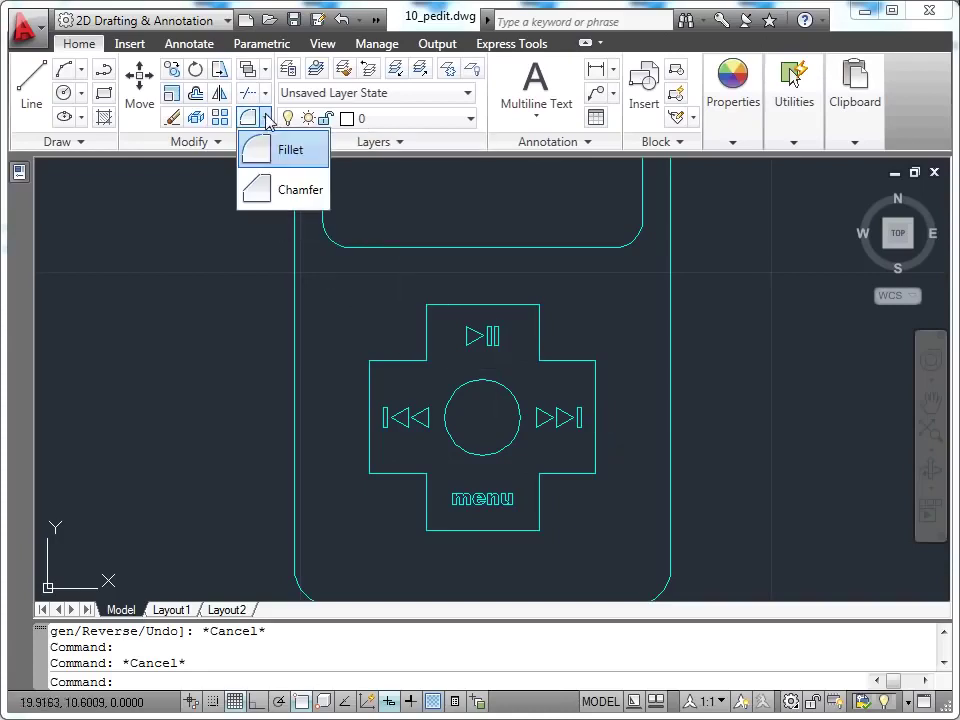
pyautogui.click(262, 150)
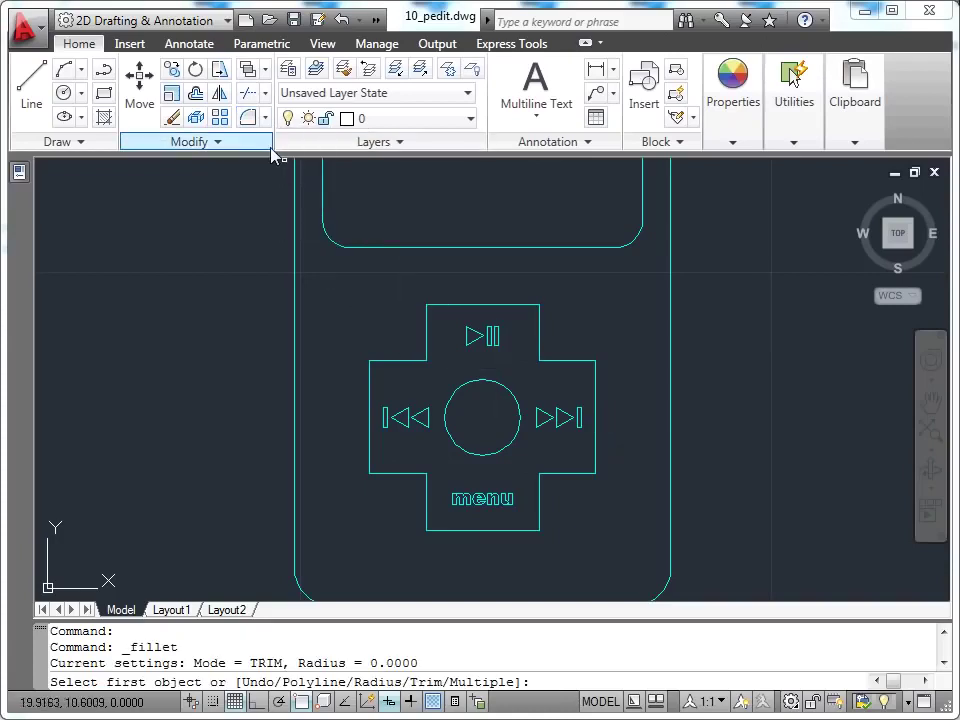
pyautogui.rightClick(216, 229)
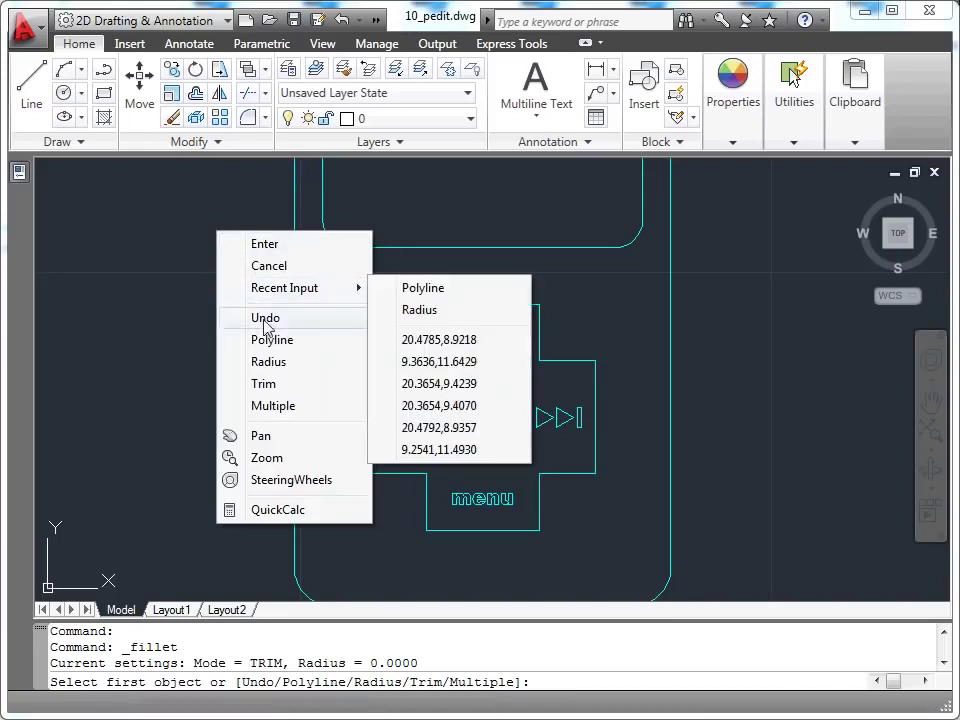
pyautogui.click(267, 362)
pyautogui.write('0.15')
pyautogui.press('Return')
# Fillet the whole cross polyline at once, rounding all 12 corners
pyautogui.rightClick(266, 353)
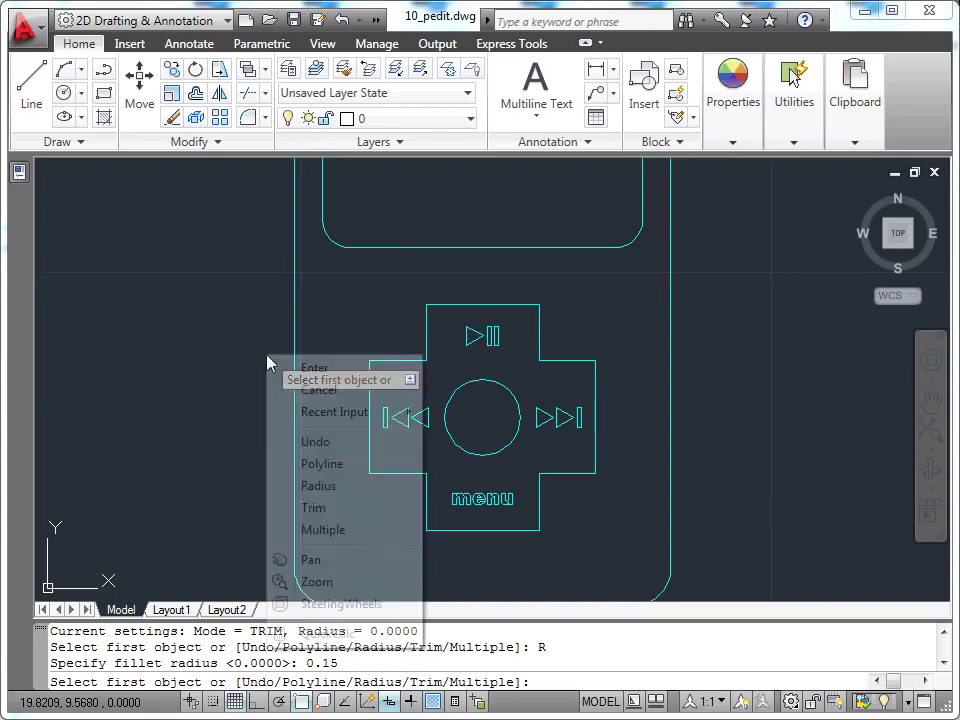
pyautogui.click(305, 462)
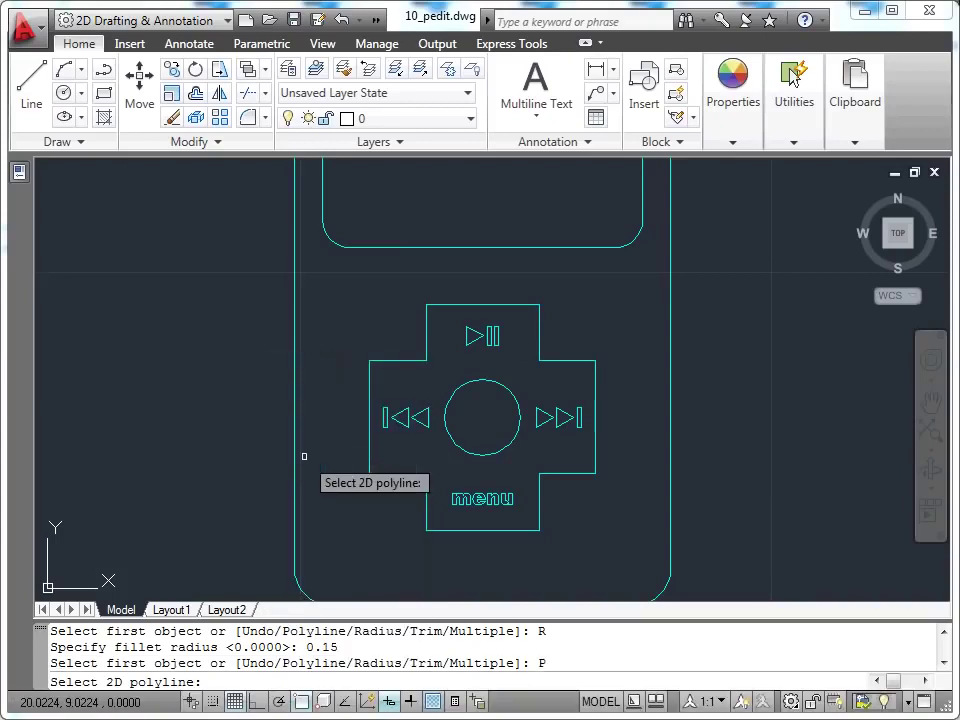
pyautogui.click(408, 361)
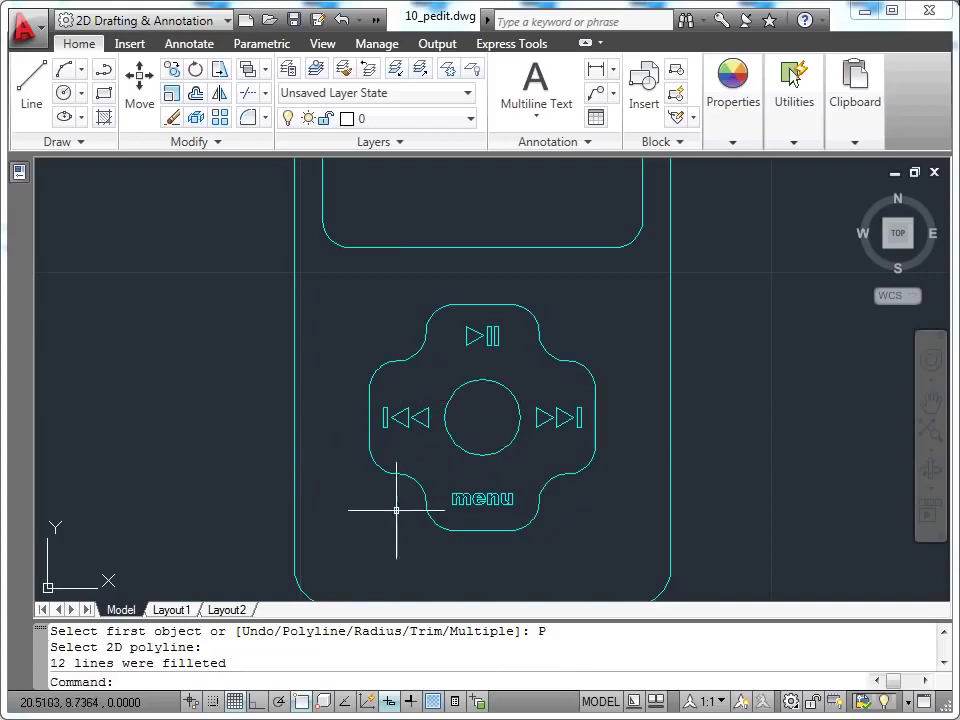
# Zoom out and pan to show the entire MP3 player with its rounded cross button
pyautogui.scroll(-2, 616, 430)
pyautogui.moveTo(711, 454)
pyautogui.mouseDown(button='middle')
pyautogui.moveTo(690, 444)
pyautogui.moveTo(671, 458)
pyautogui.mouseUp(button='middle')
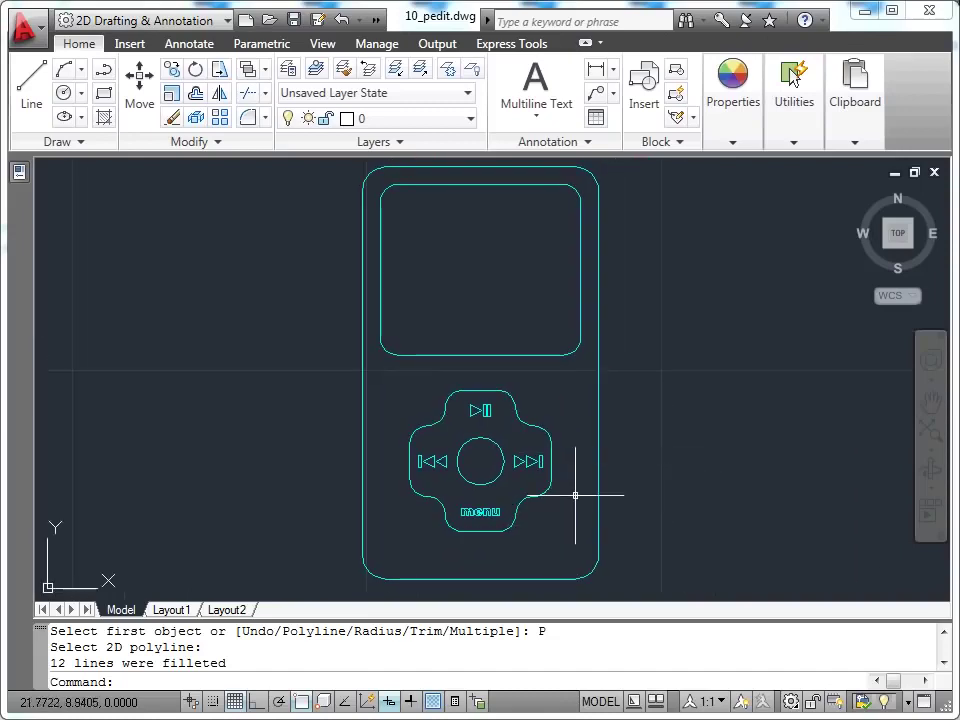